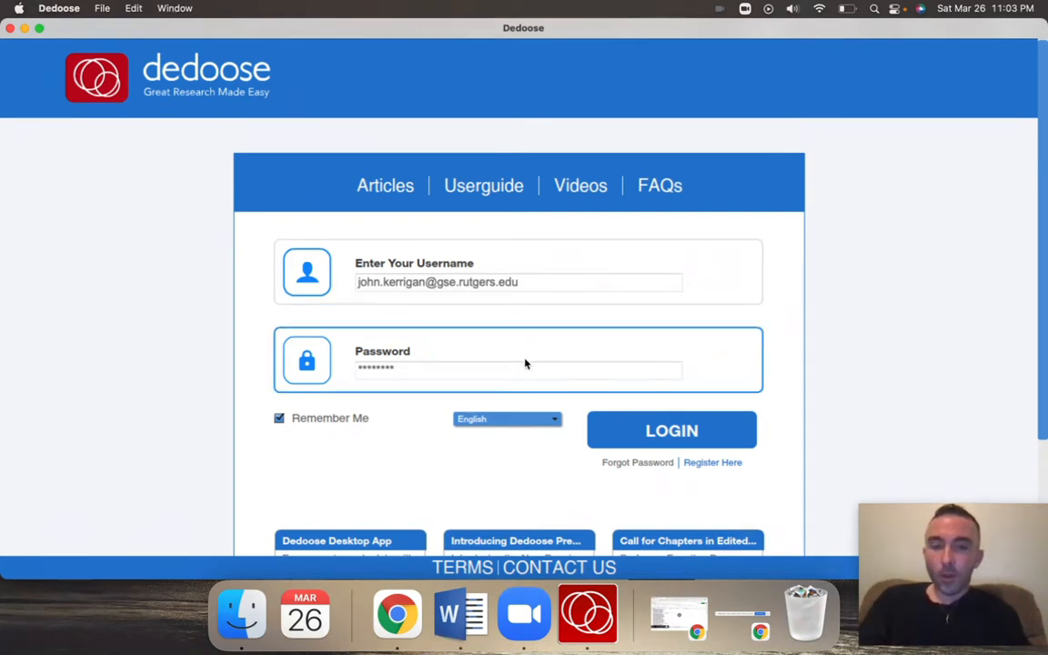
Log in with the saved credentials and open the list of projects
click(652, 431)
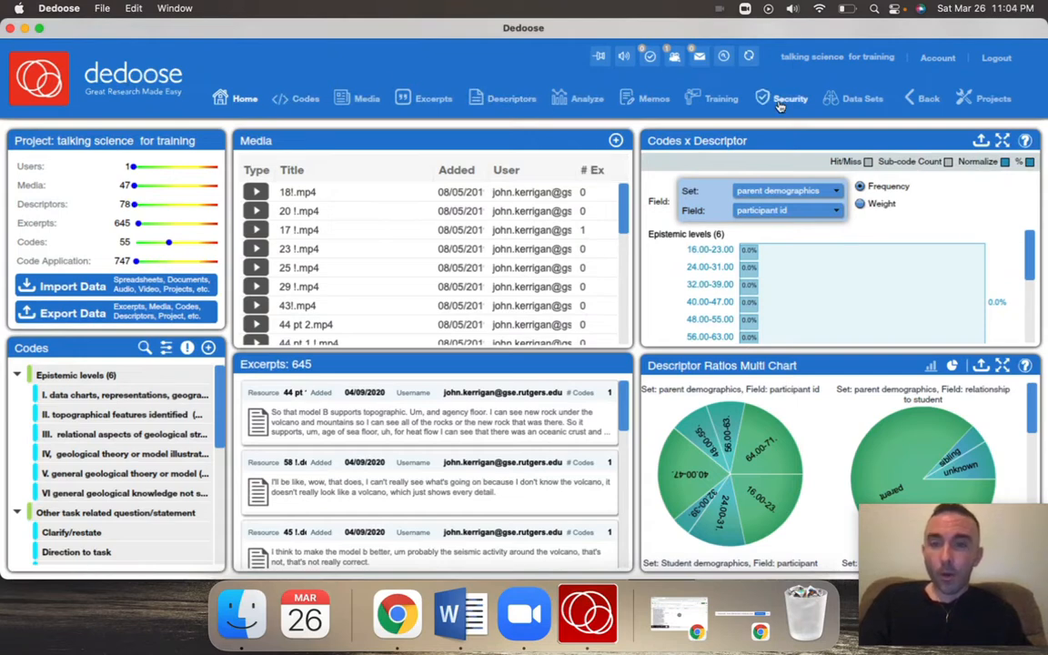
click(991, 102)
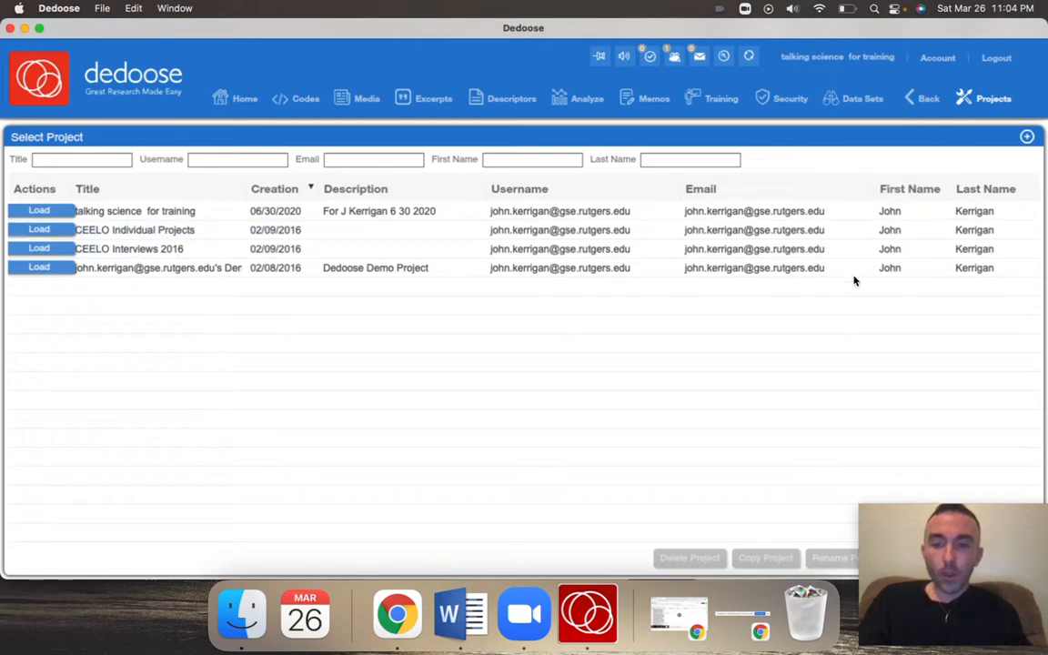
mouse_move(919, 525)
drag(919, 525, 920, 399)
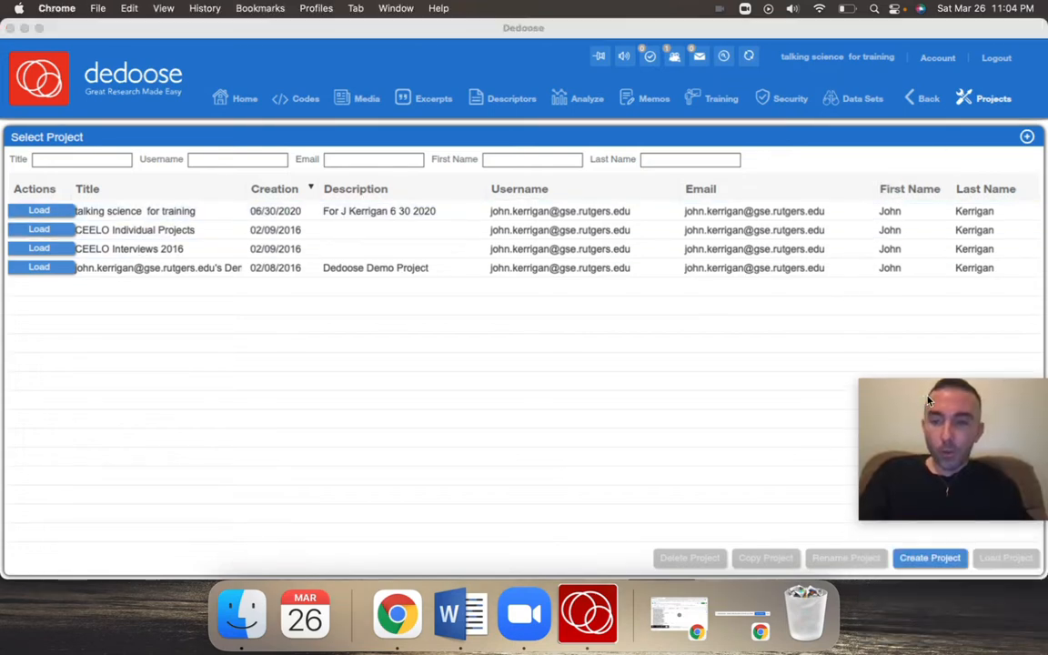
Create a project titled "Self-Efficacy in Math" with the description "Calculus II research study, summer session 2021", leaving encryption off
click(924, 565)
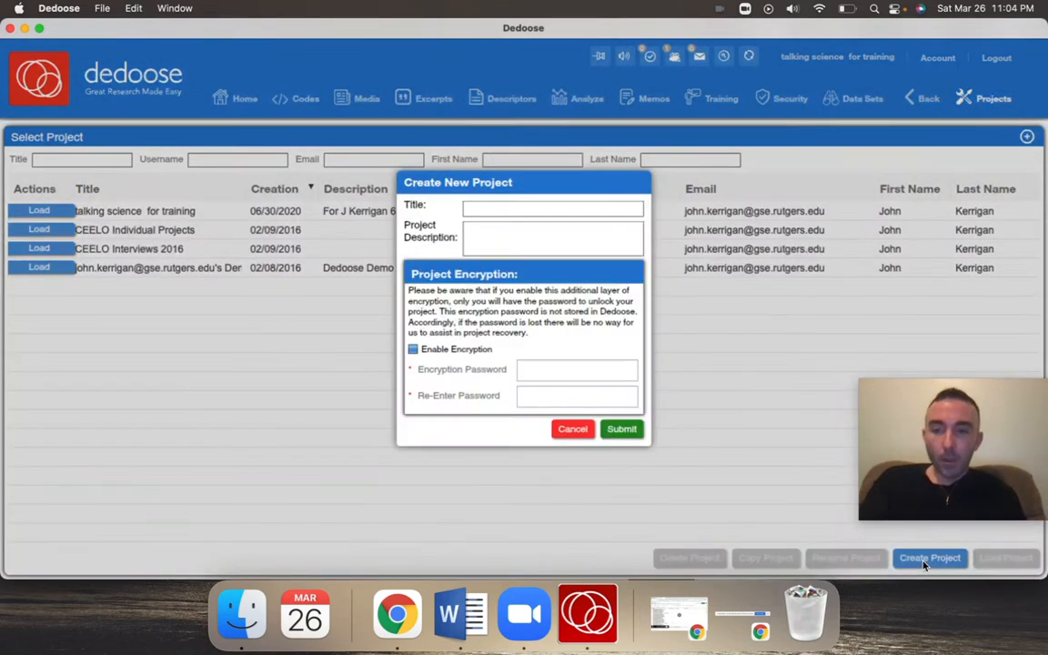
click(503, 213)
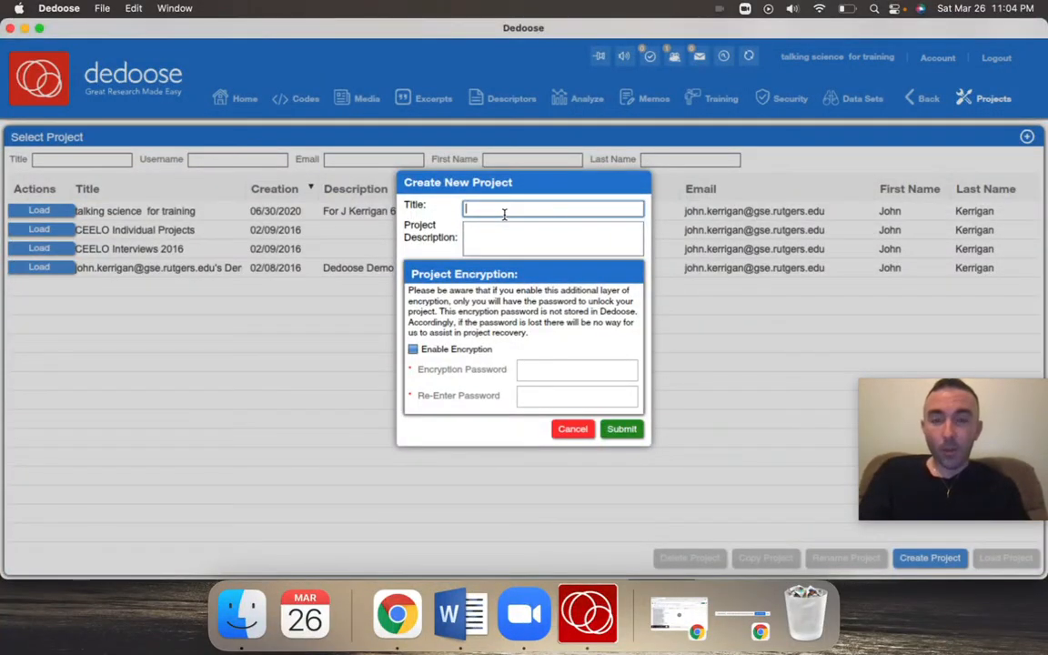
text(Self-)
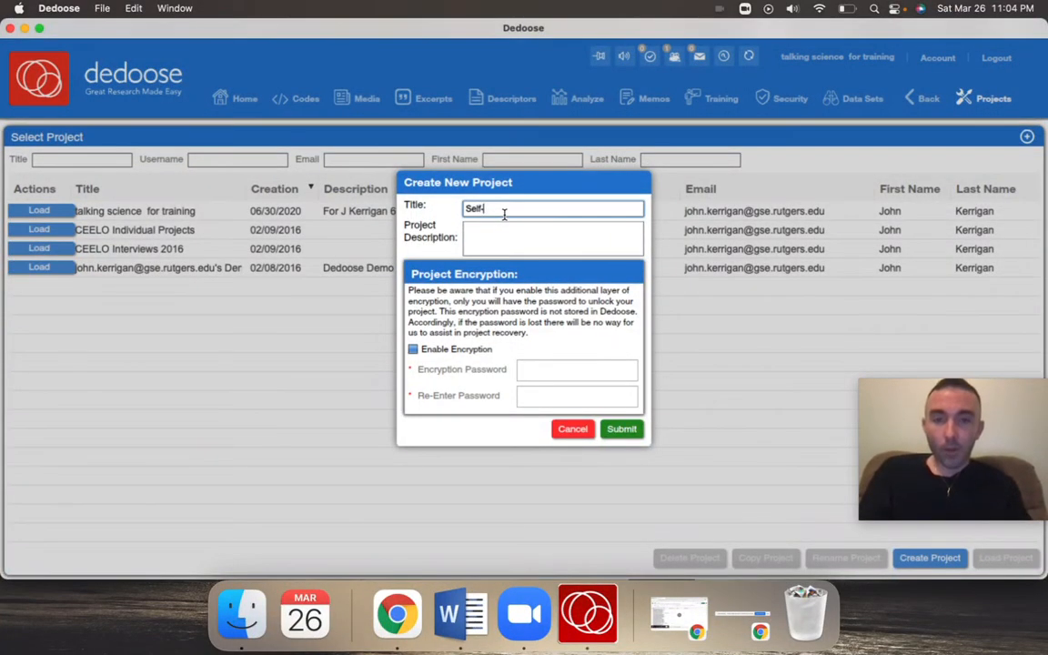
text(Efficacy in Math)
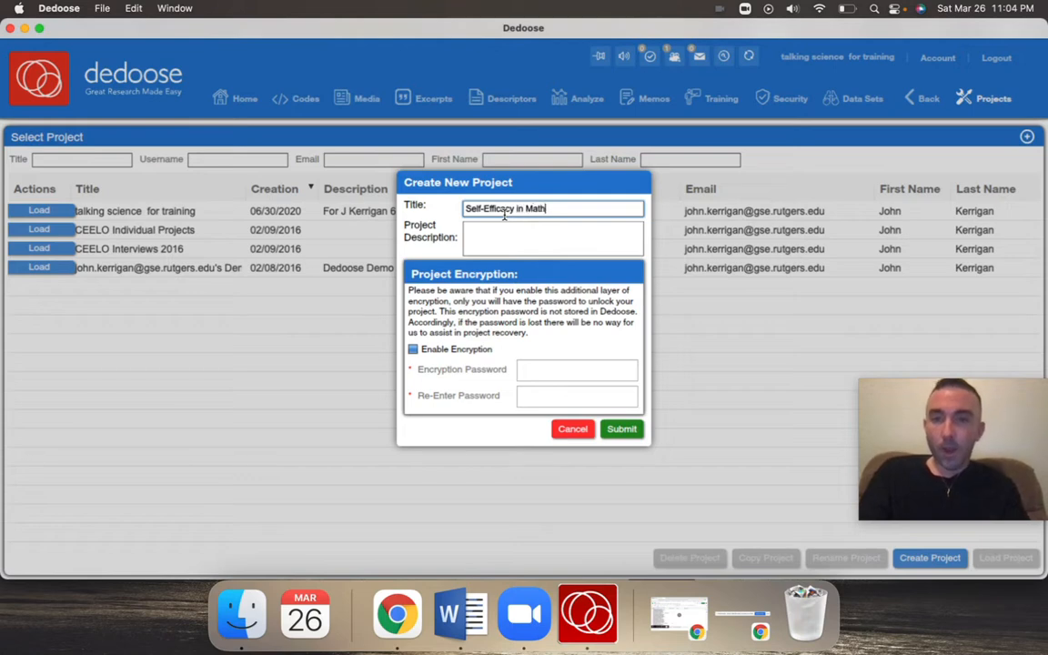
click(508, 226)
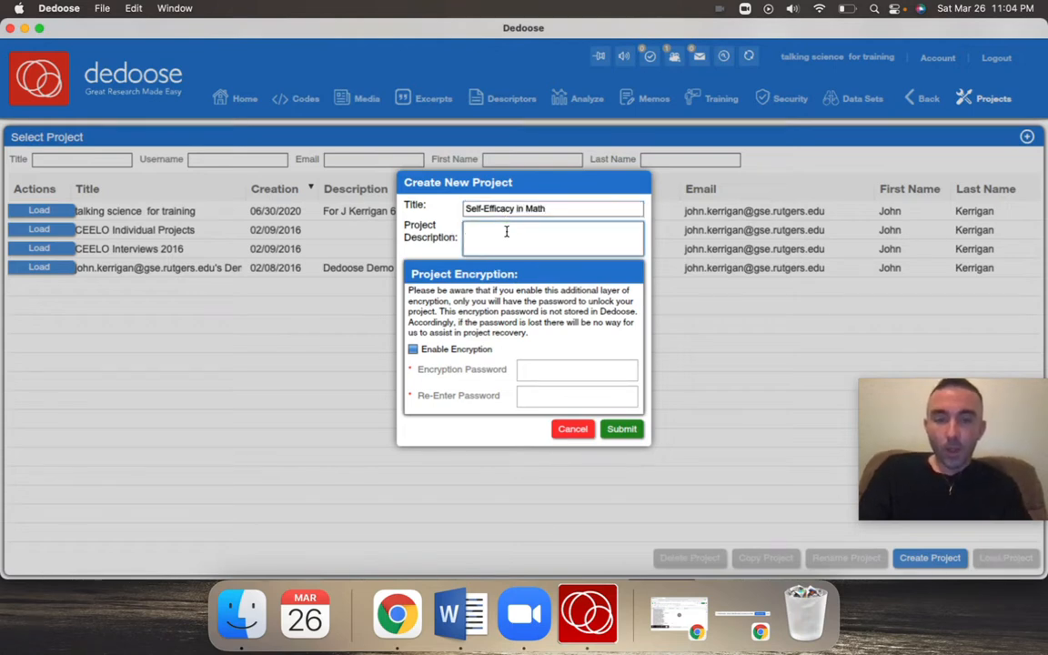
text(Calculus I)
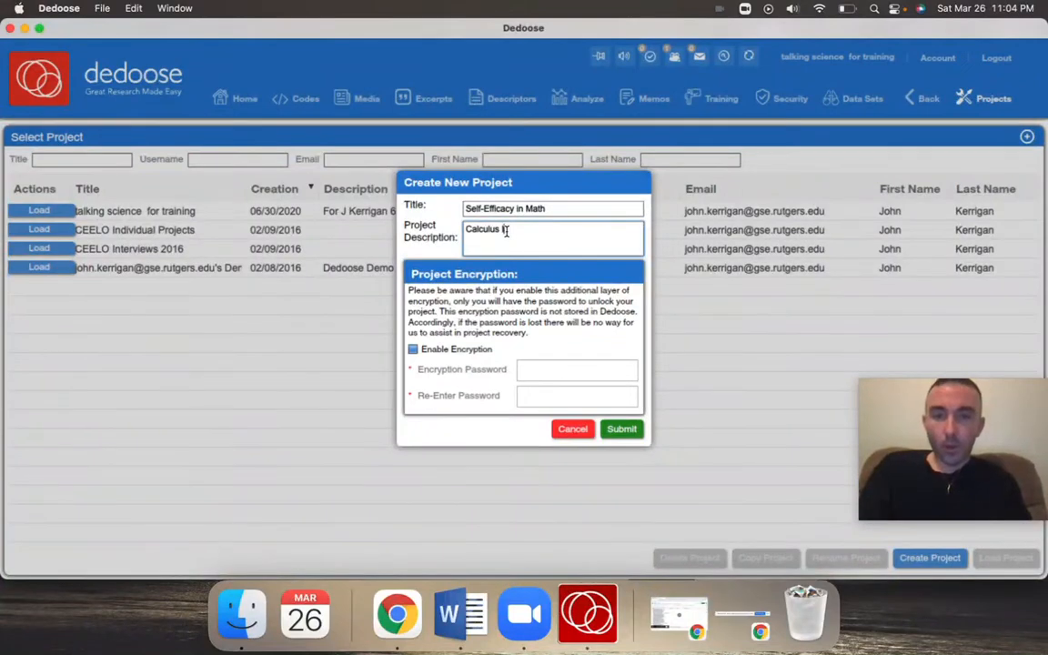
text(us research study, summ)
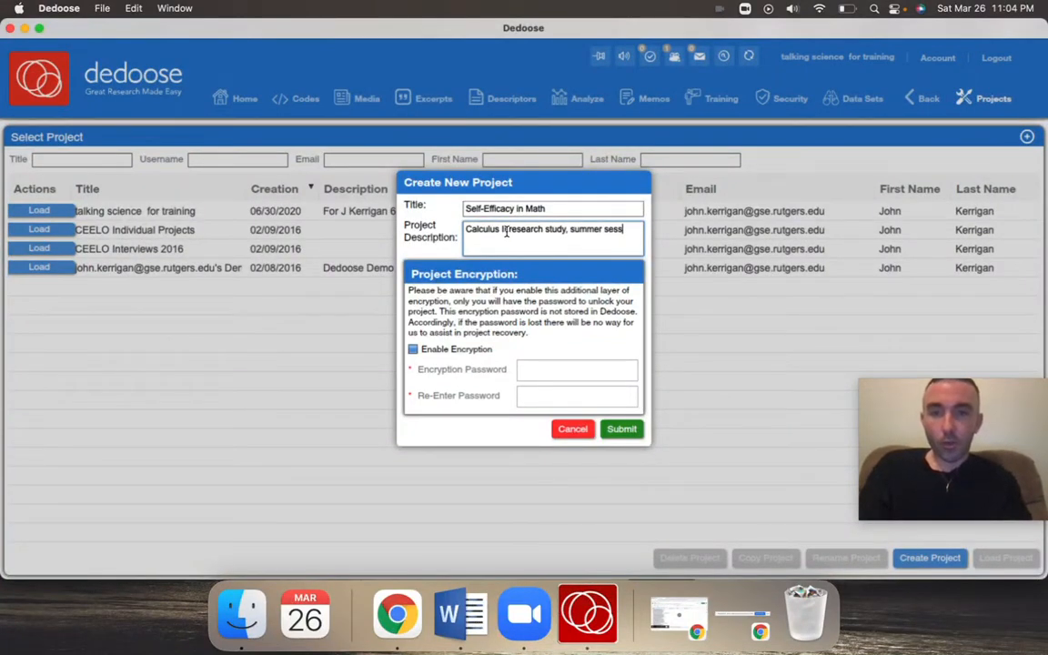
text(er session 2021)
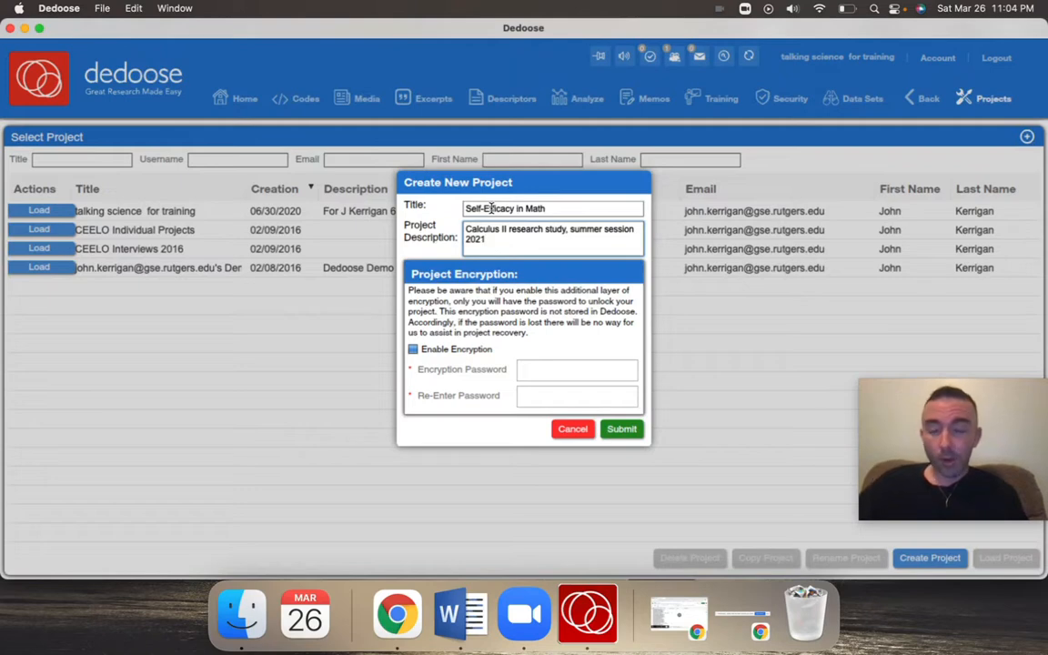
click(619, 427)
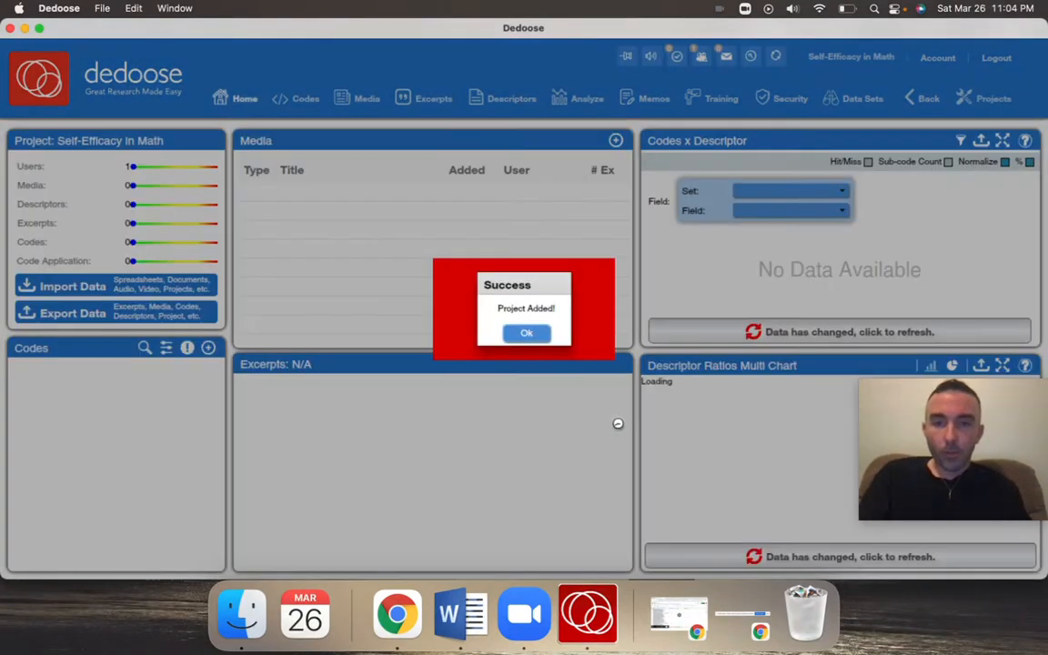
click(521, 335)
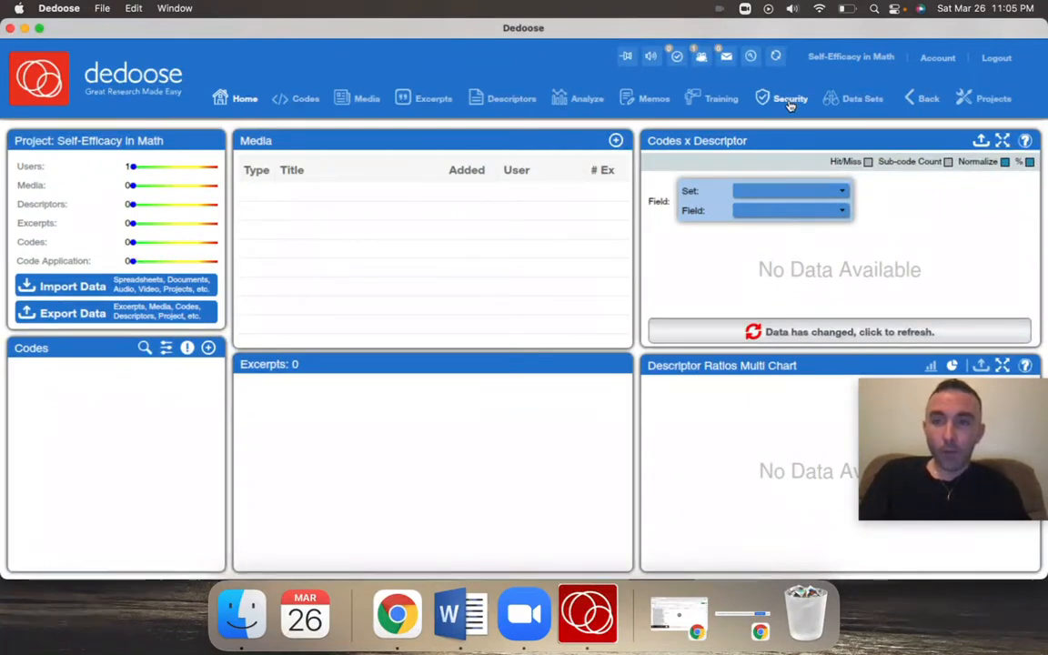
click(789, 104)
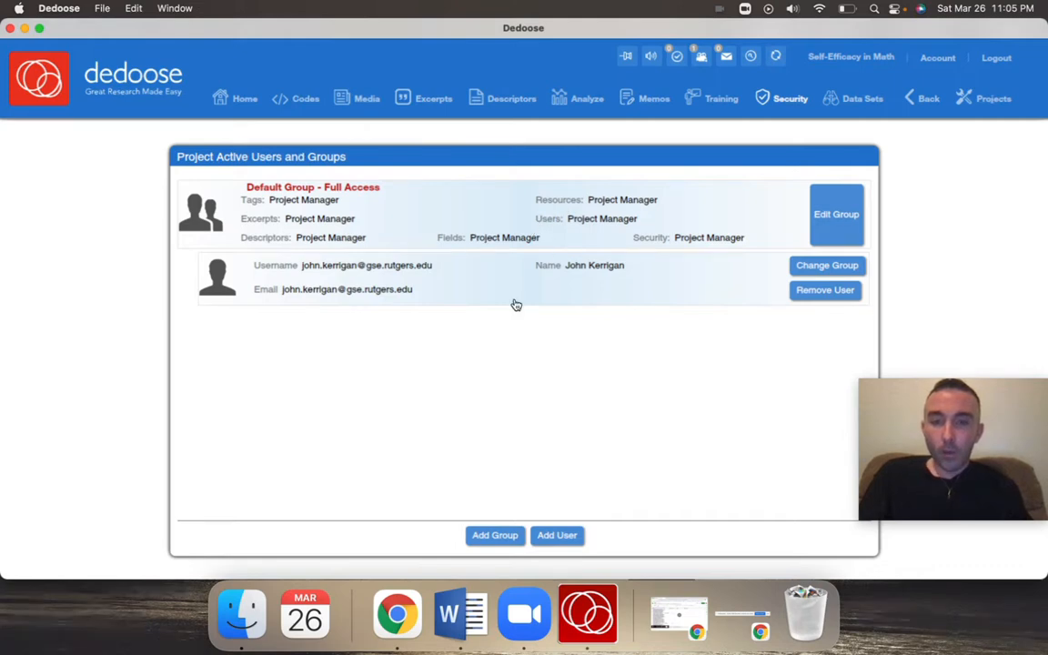
click(557, 536)
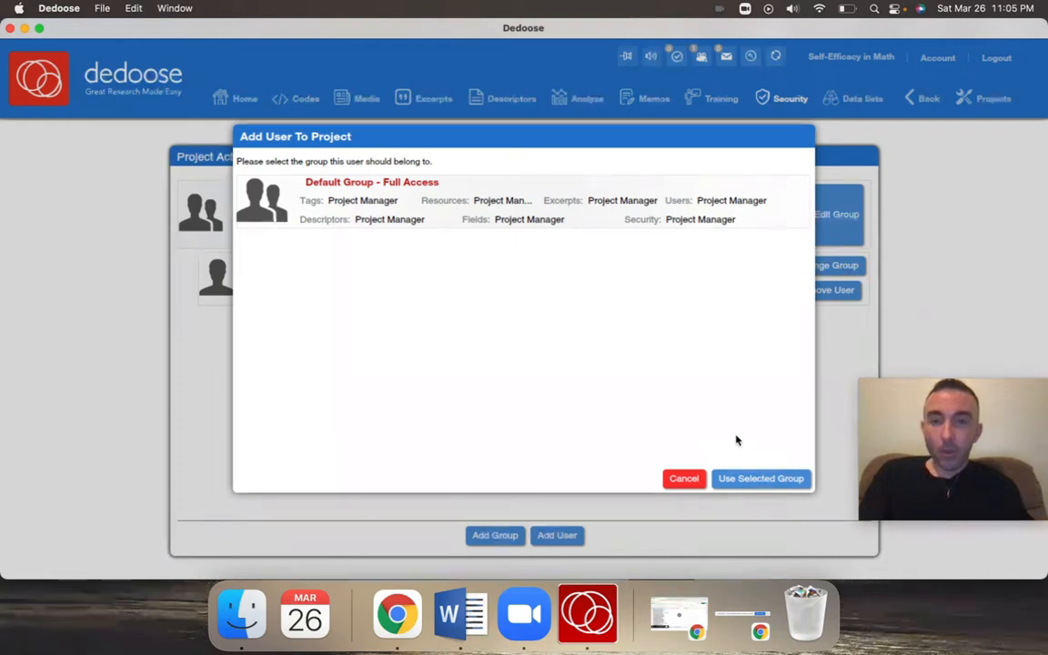
click(737, 480)
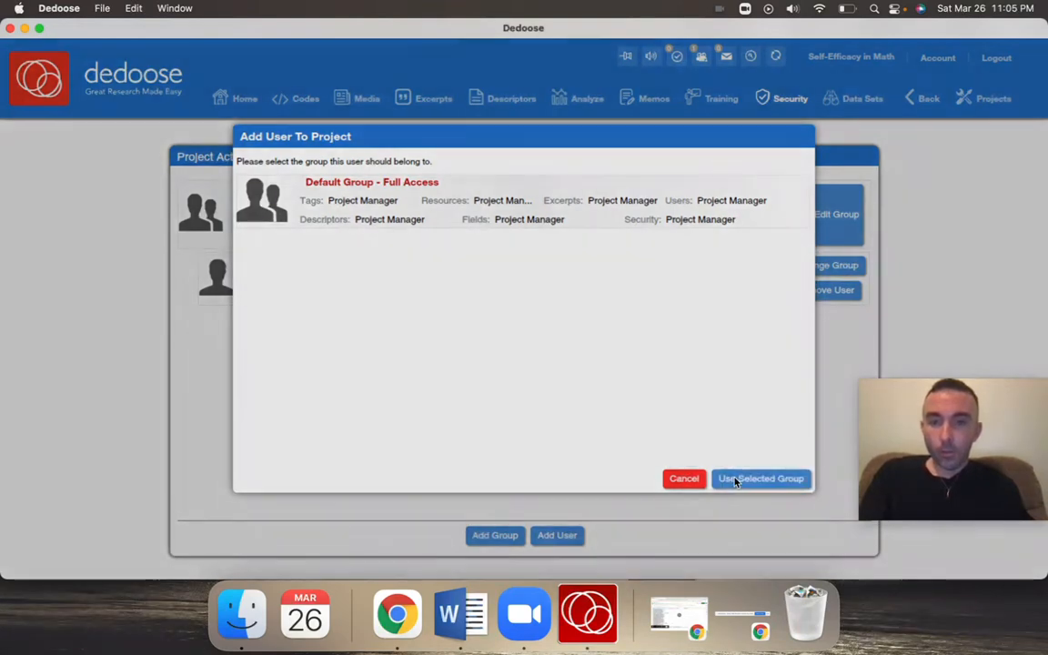
click(524, 332)
click(598, 220)
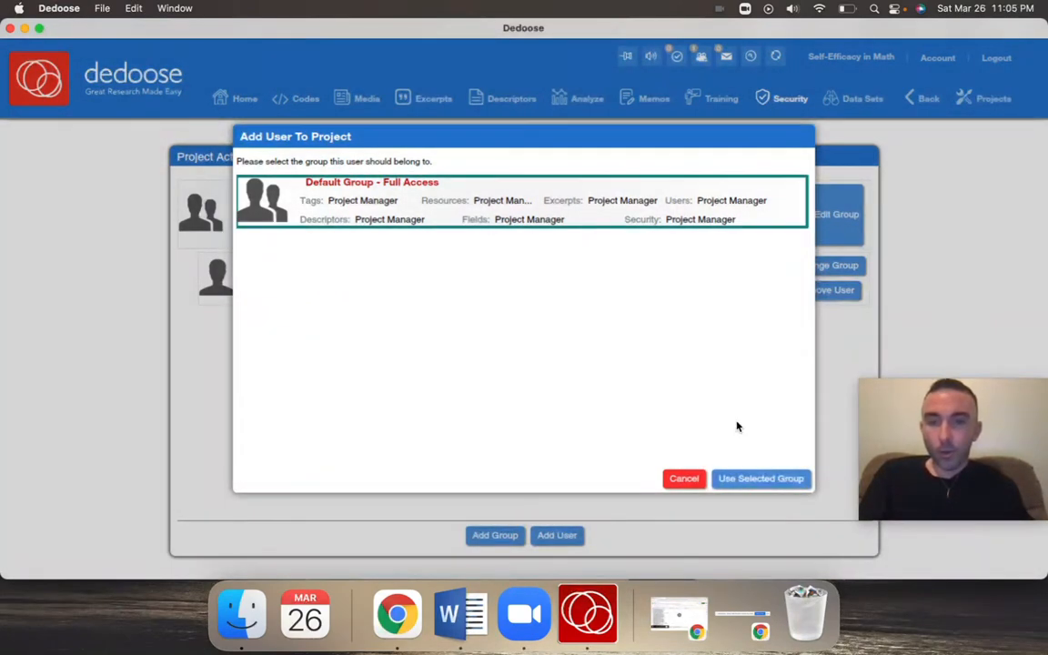
click(744, 479)
click(579, 346)
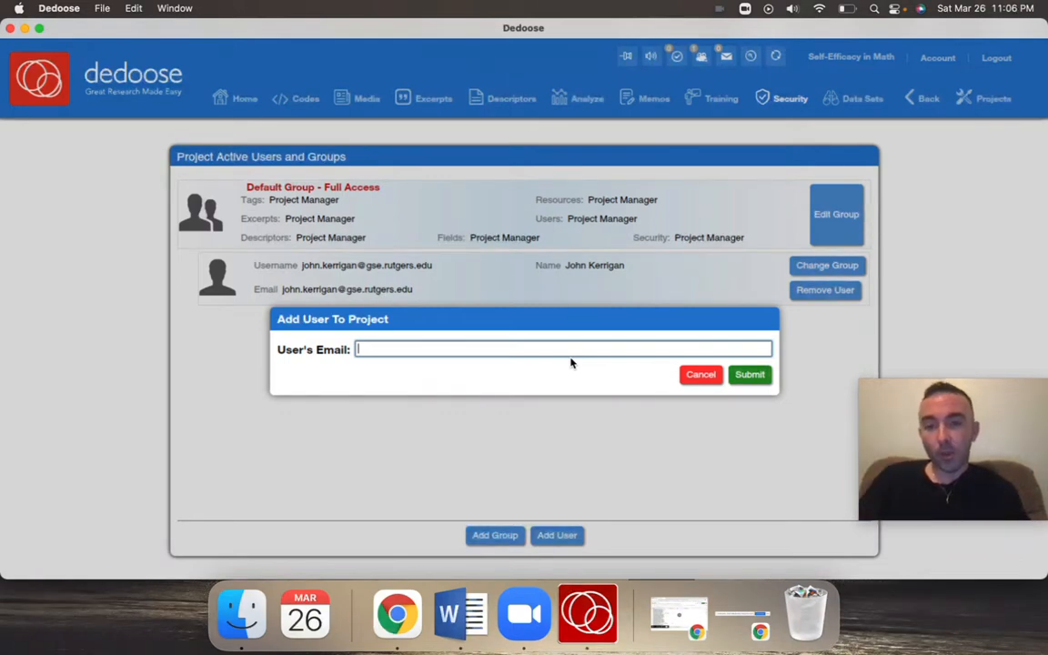
click(699, 379)
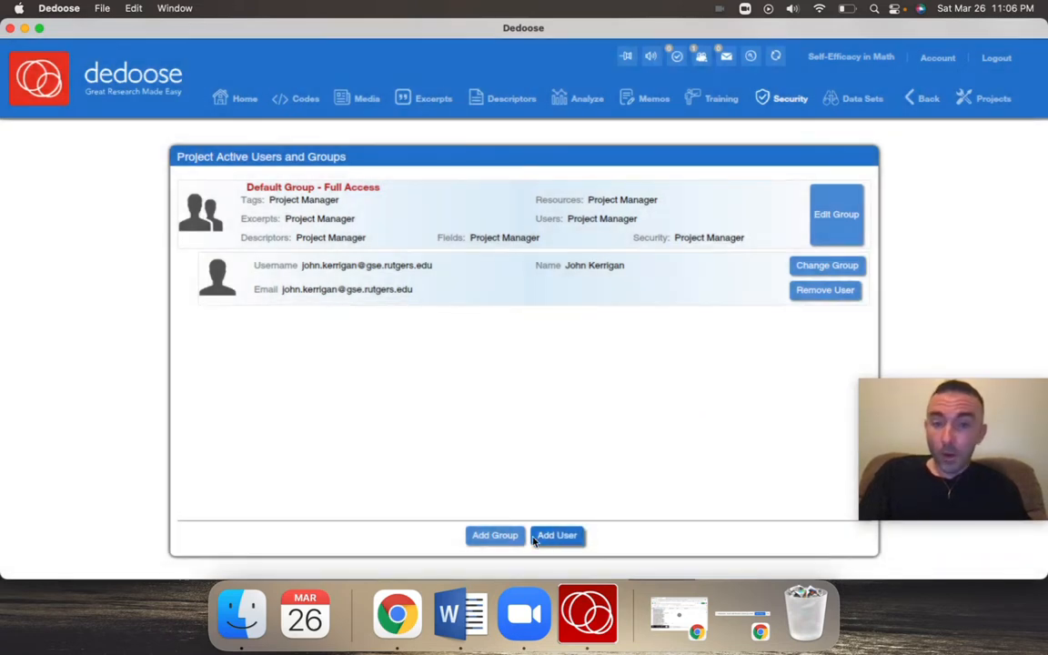
Load the Self-Efficacy in Math project and import InterviewTranscriptA.pdf from the Desktop as a PDF, declining to view it
click(989, 98)
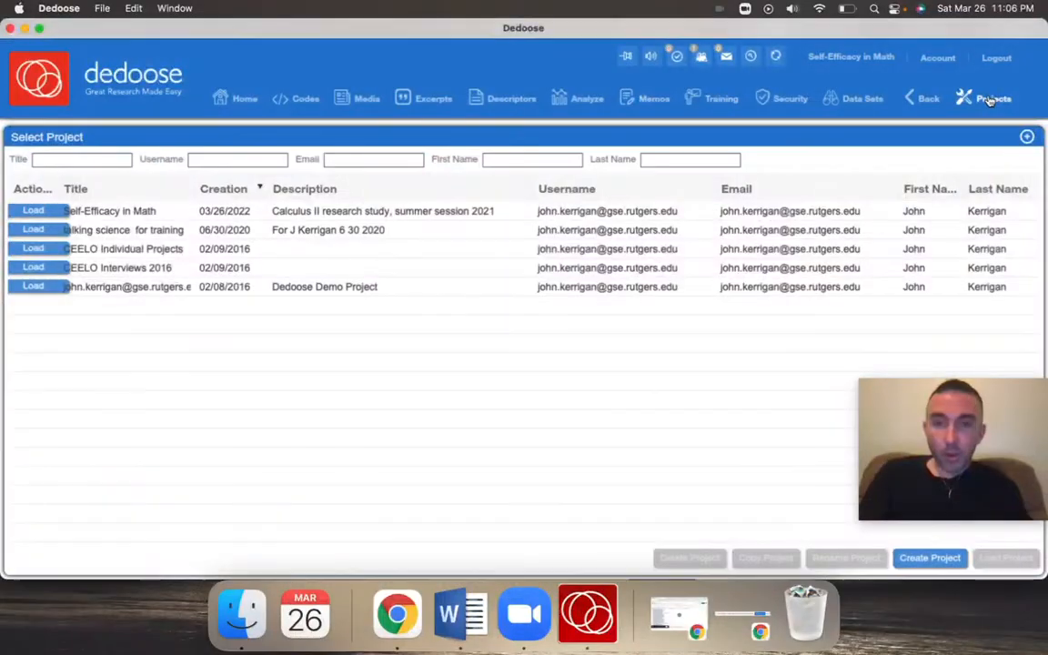
click(26, 211)
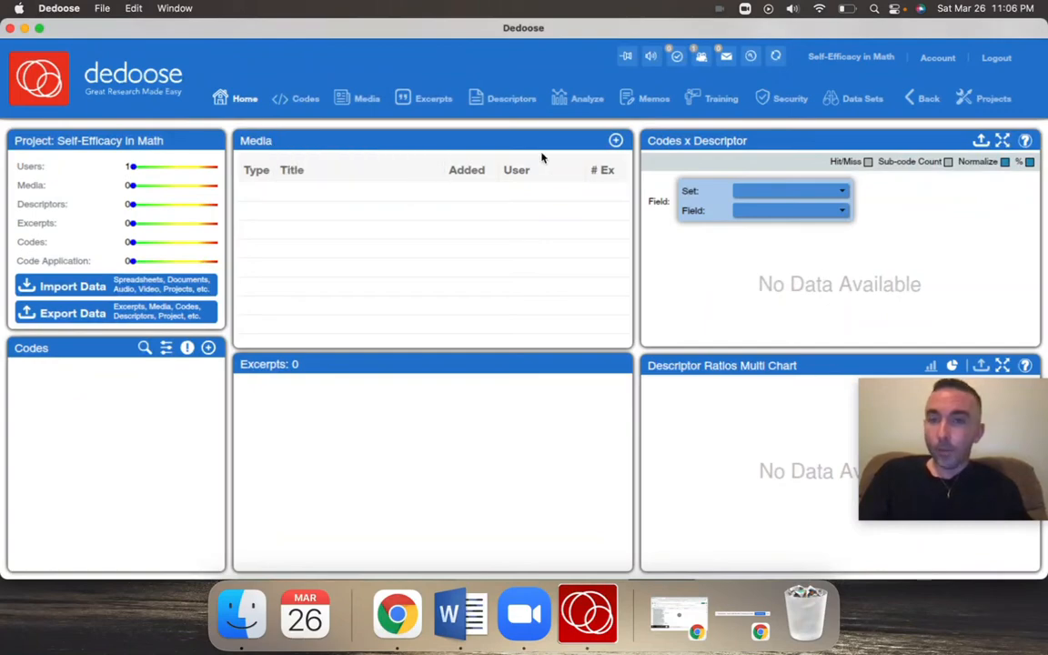
click(615, 143)
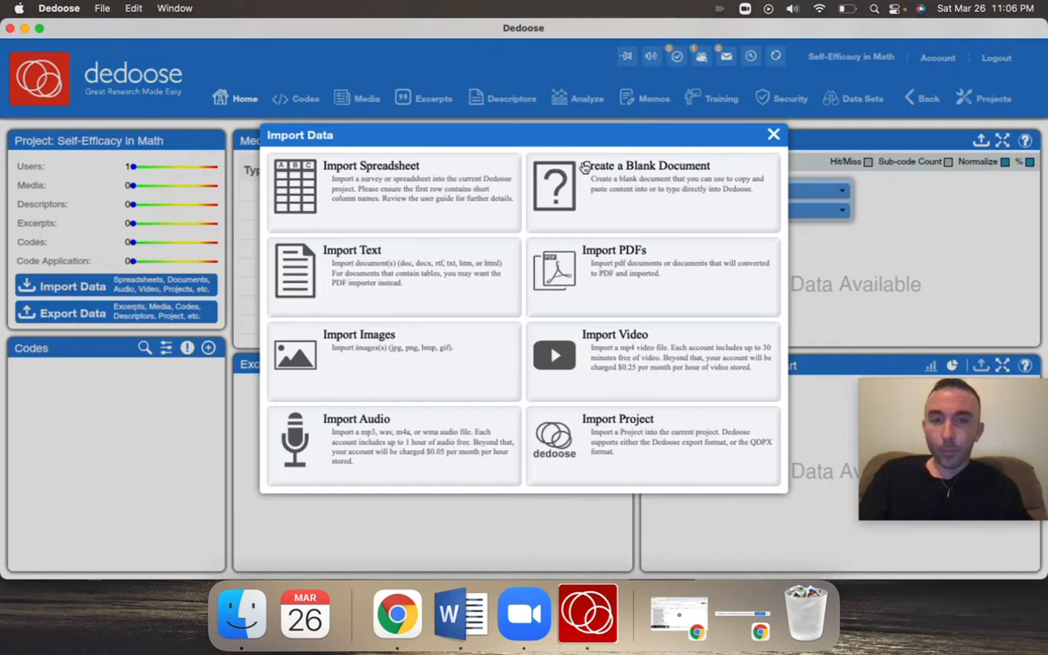
click(581, 272)
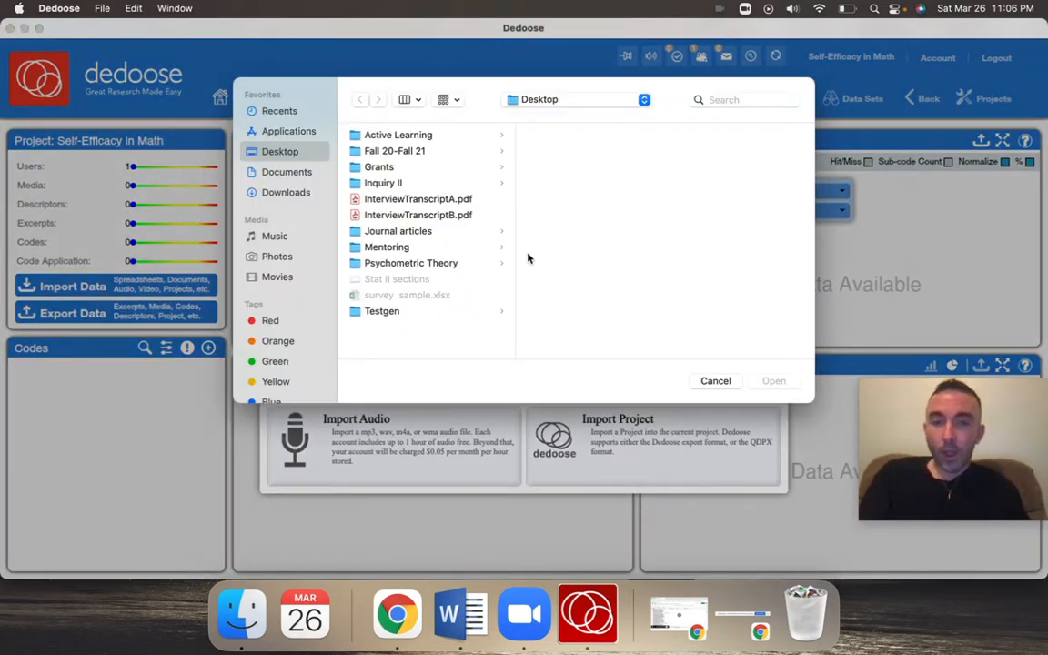
click(430, 199)
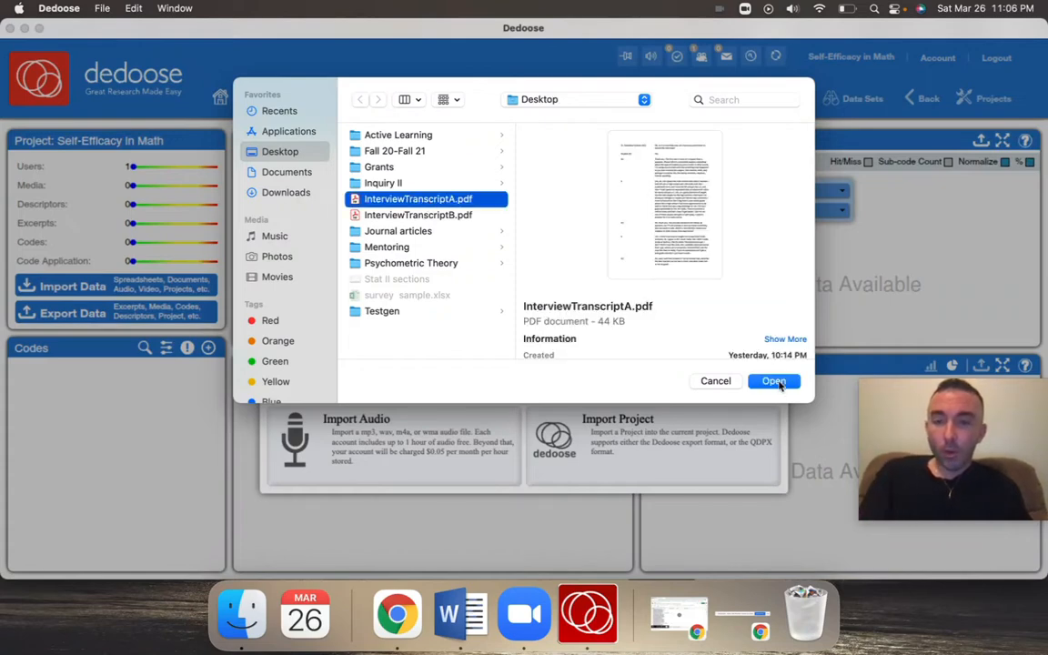
click(776, 382)
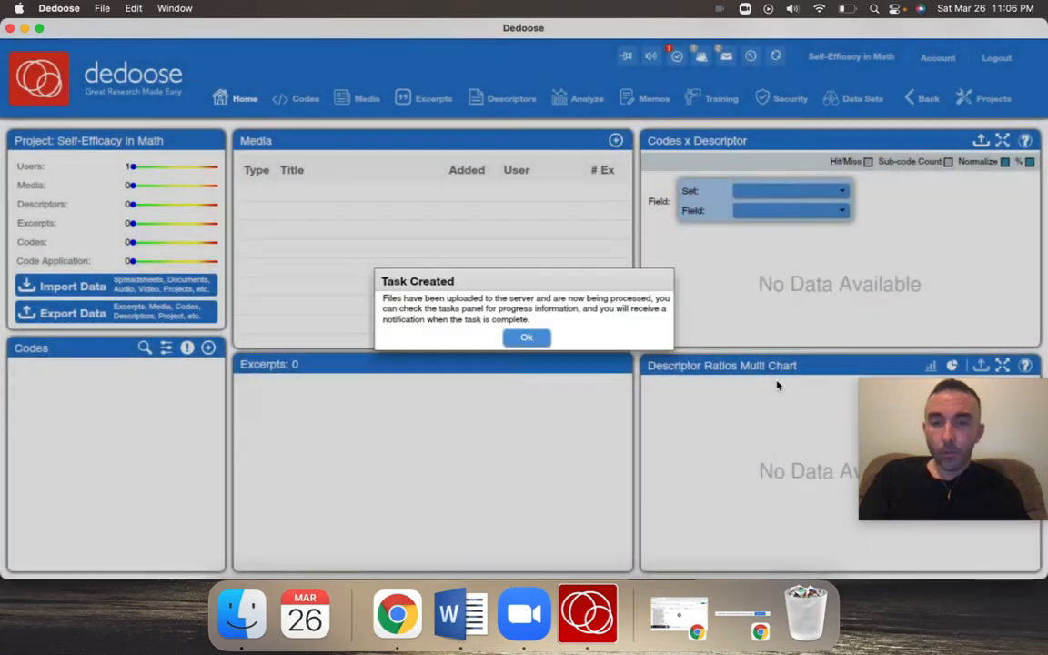
click(527, 339)
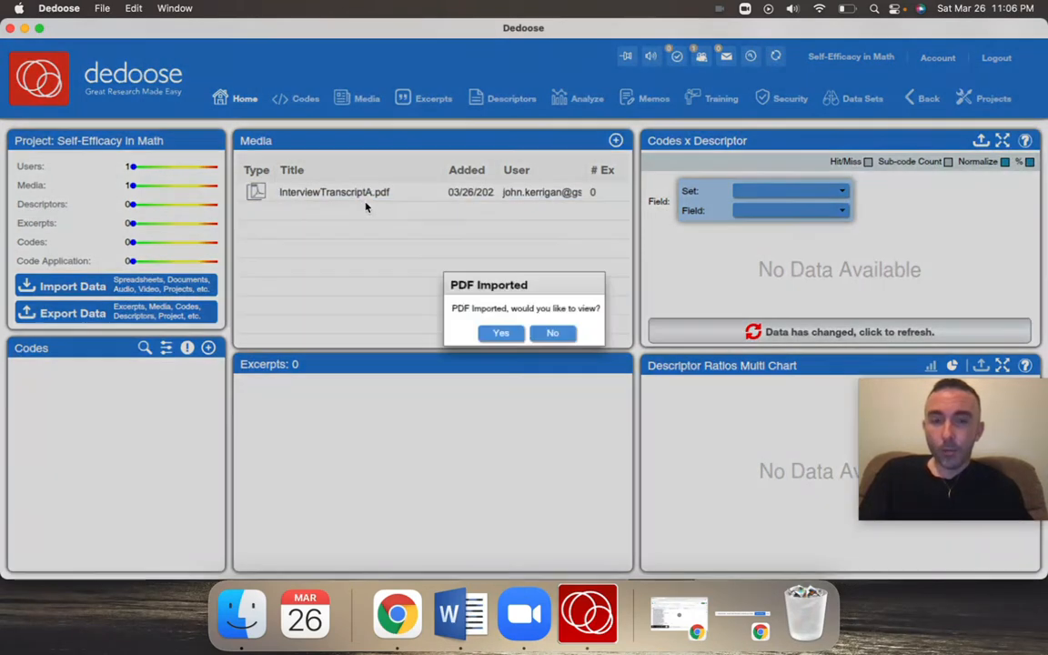
click(546, 333)
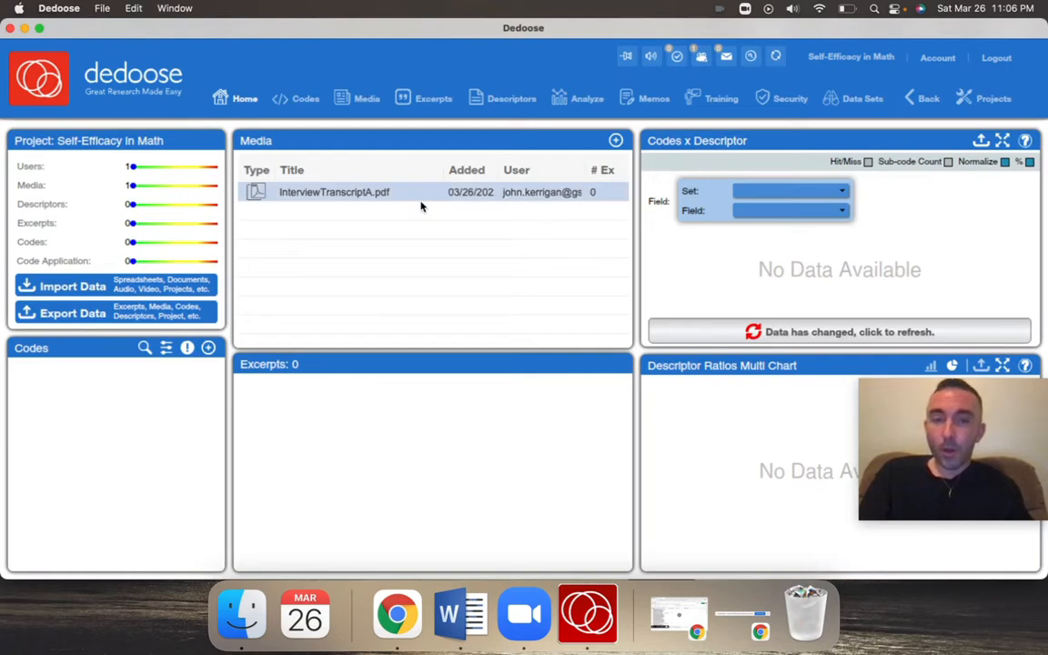
Open InterviewTranscriptA.pdf from the project's media and read through its first page
double_click(388, 199)
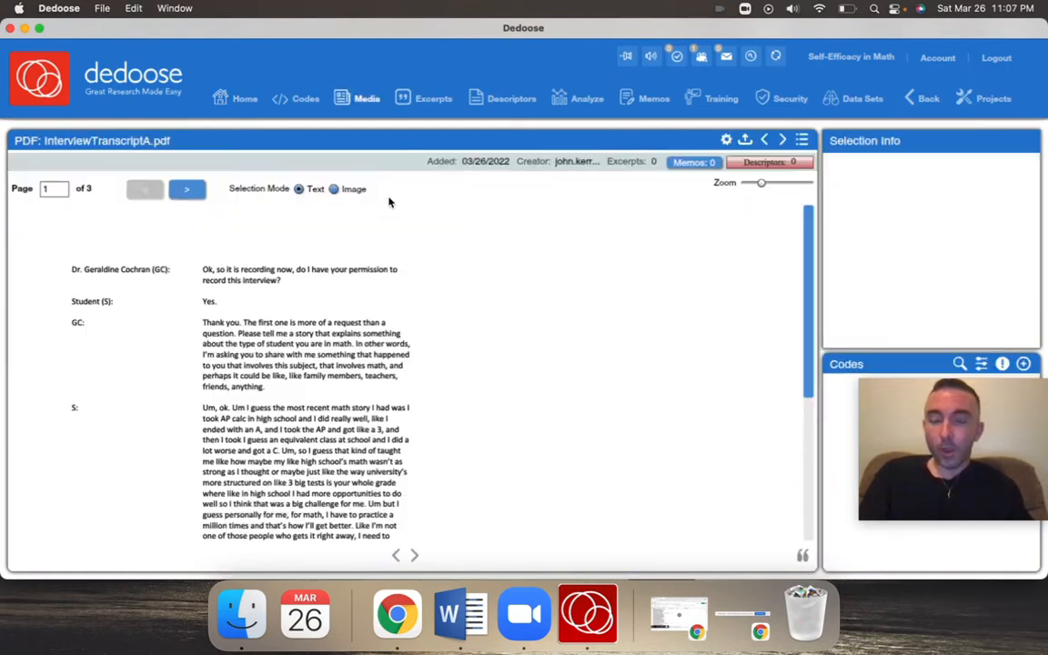
mouse_move(940, 405)
drag(940, 404, 966, 545)
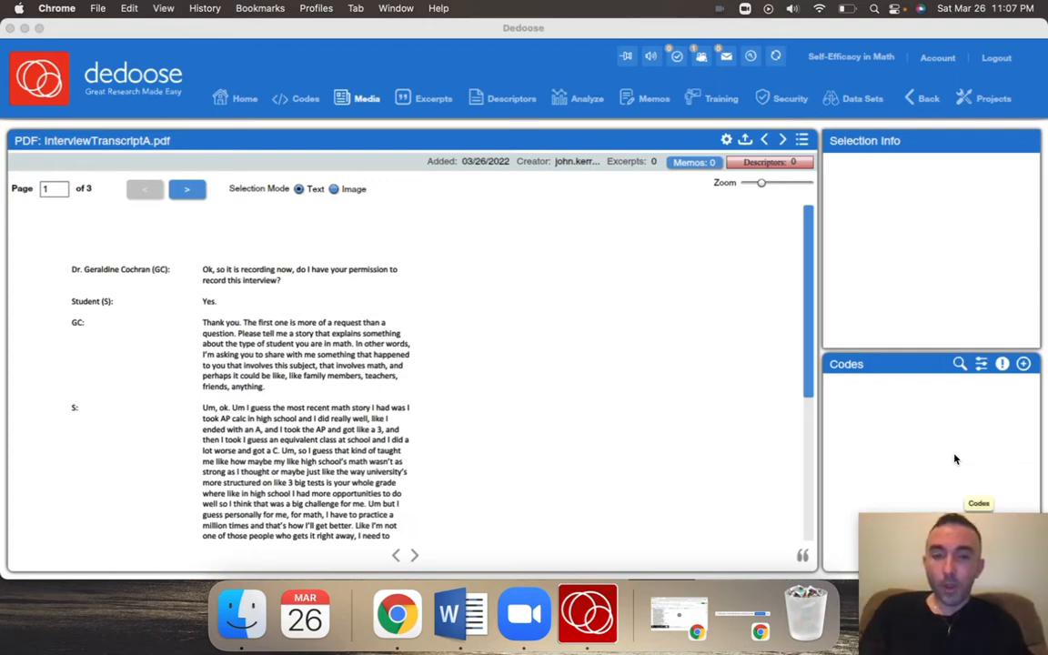
click(596, 442)
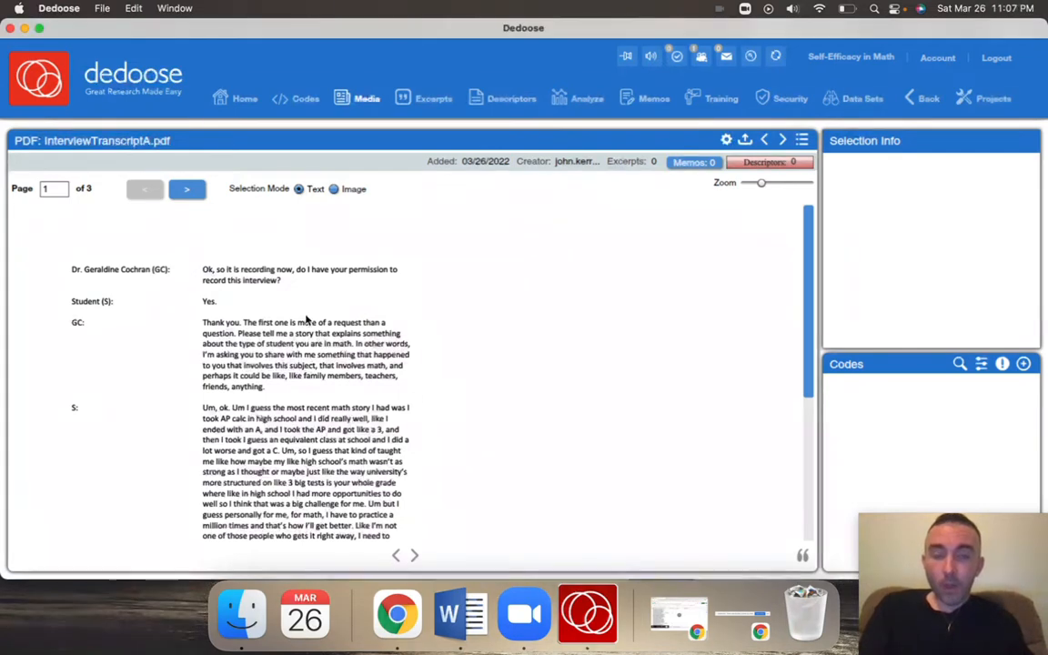
scroll(303, 384, down, 2)
scroll(304, 384, down, 5)
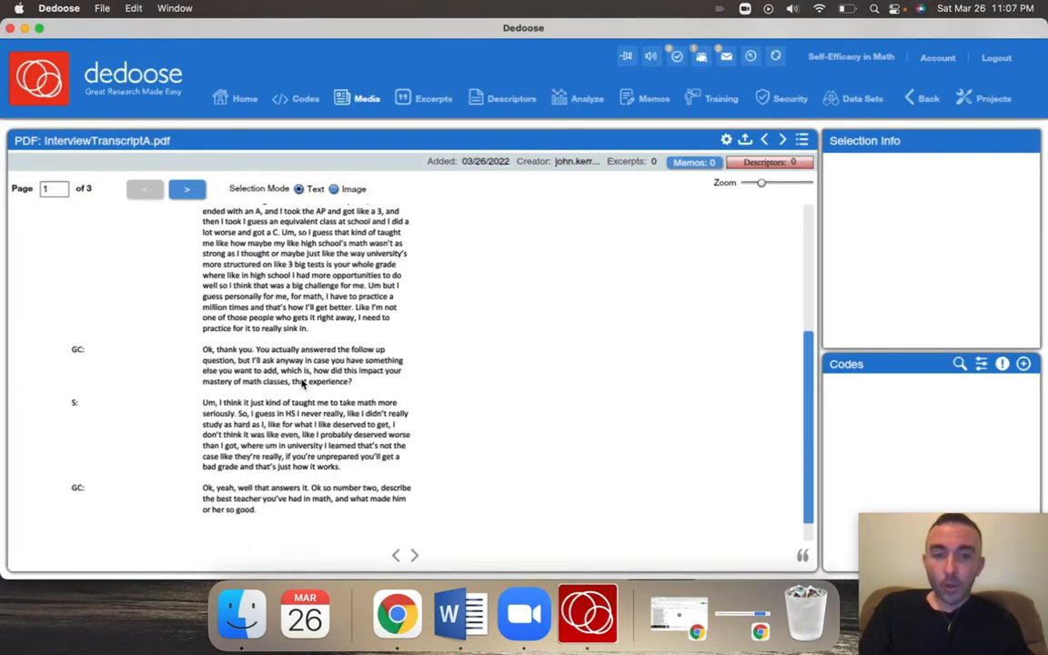
scroll(306, 382, up, 6)
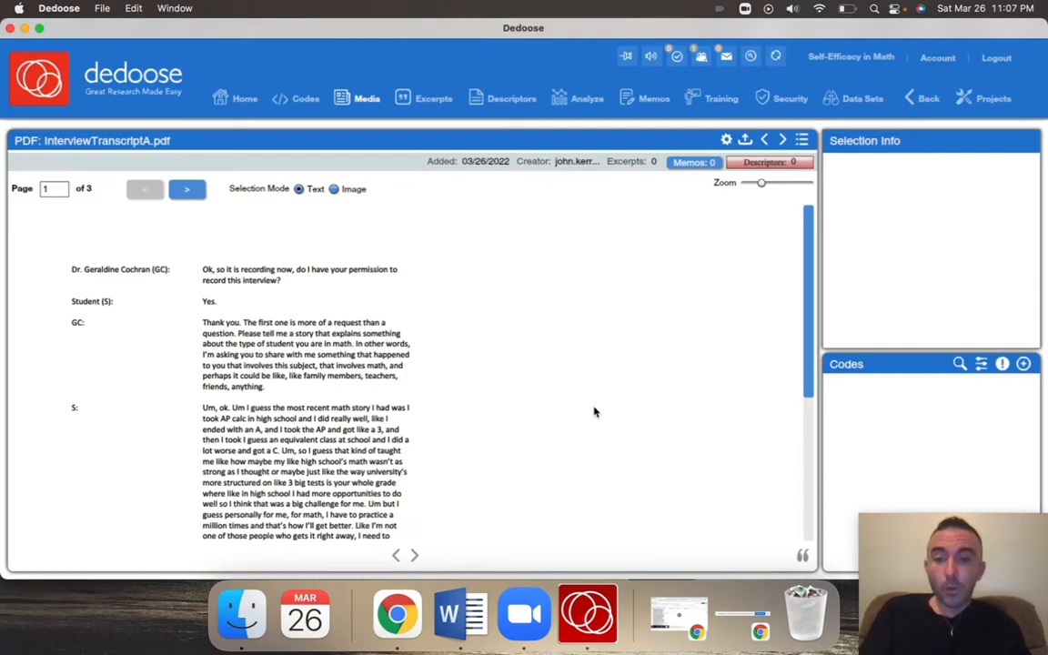
Switch to the Codes spreadsheet in Google Sheets, examine the in-class activities code, and return to the transcript in Dedoose
click(675, 614)
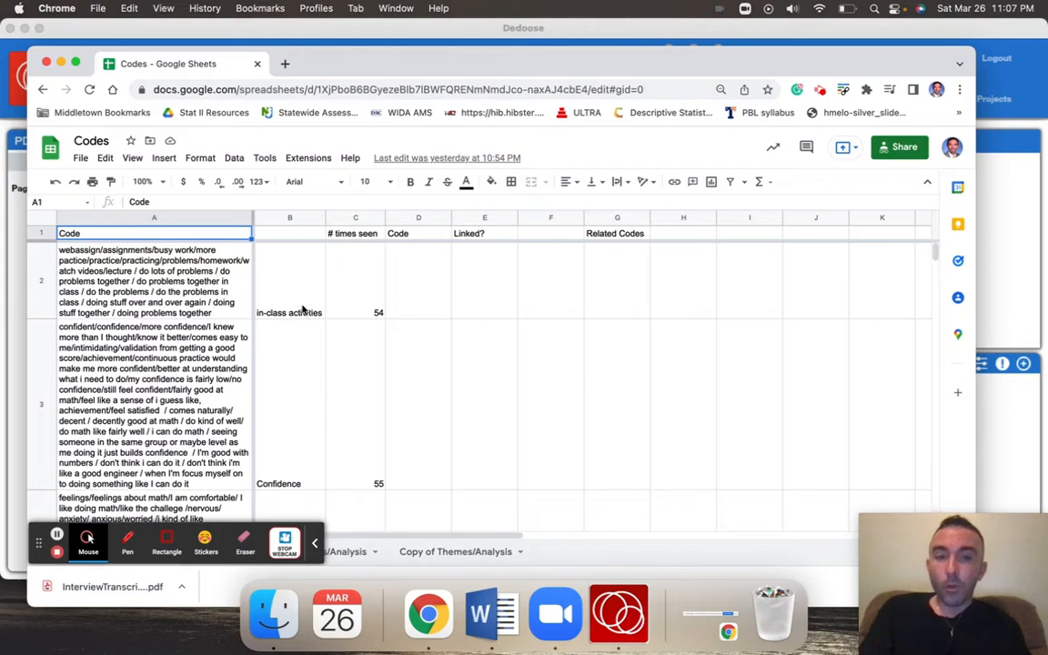
click(277, 280)
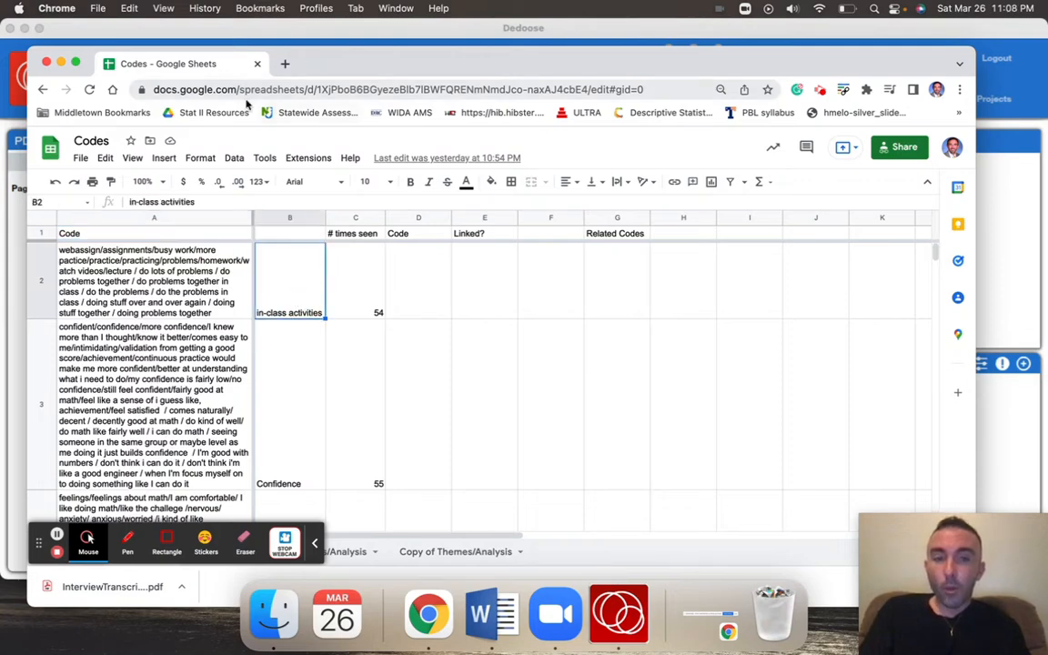
click(61, 62)
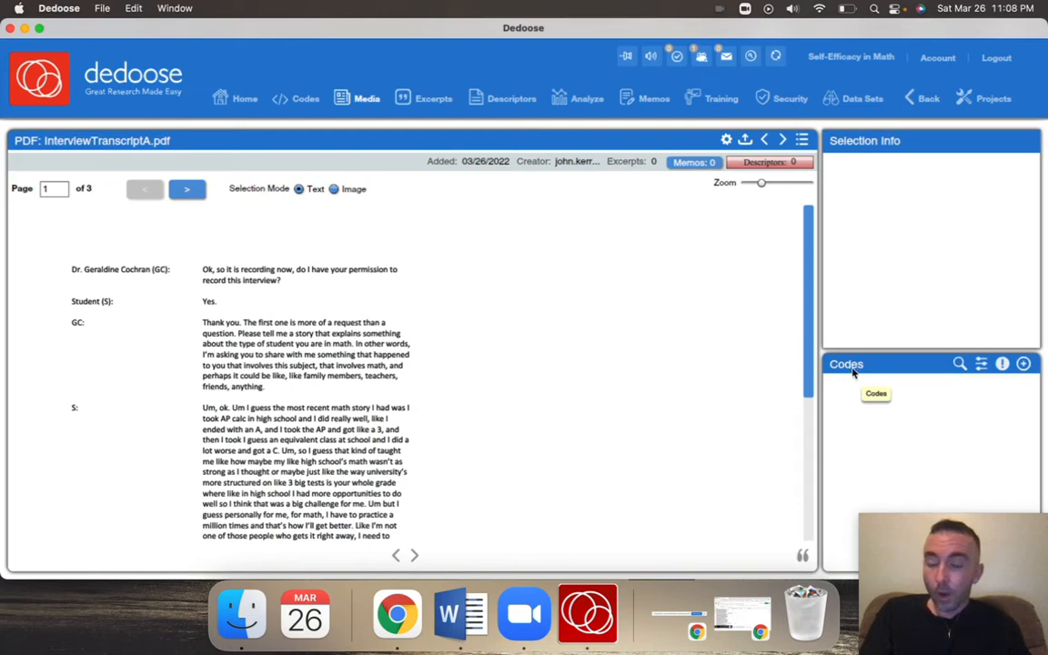
Add a root code titled "in-class activities" with the description "Anything completed in class such as group problems, quizzes, workshop problems, etc."
click(1023, 364)
click(462, 212)
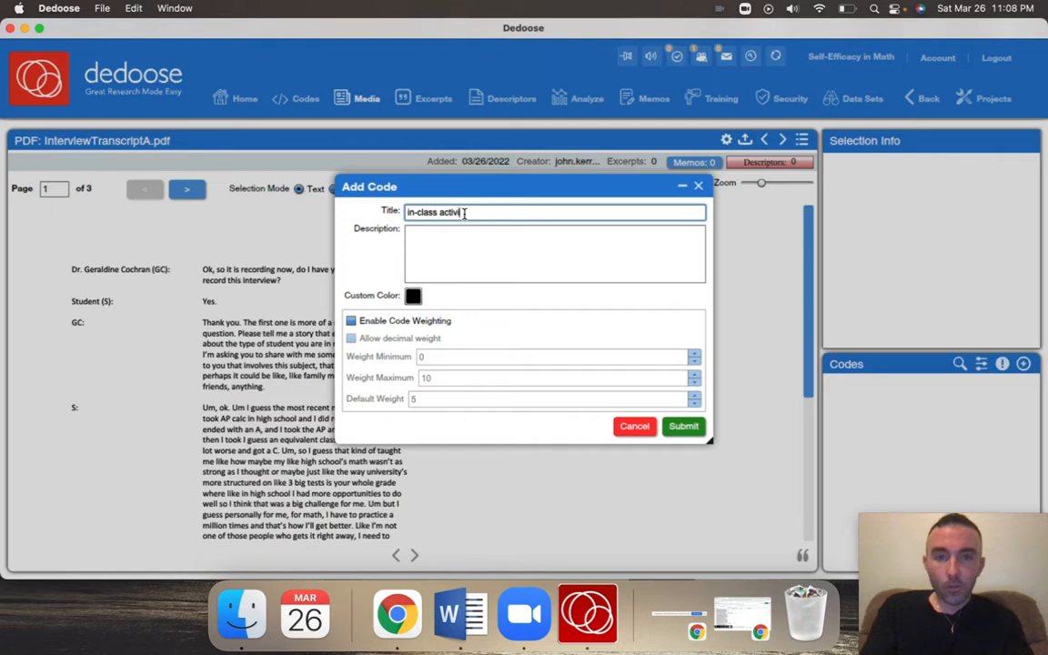
click(468, 236)
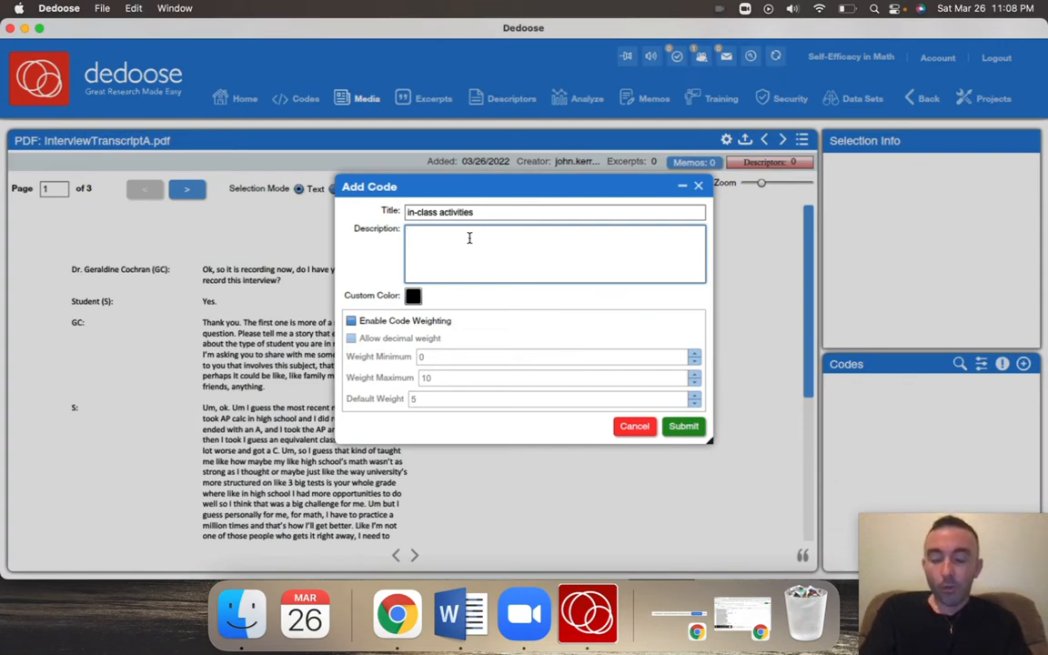
text(Anything completed in clas)
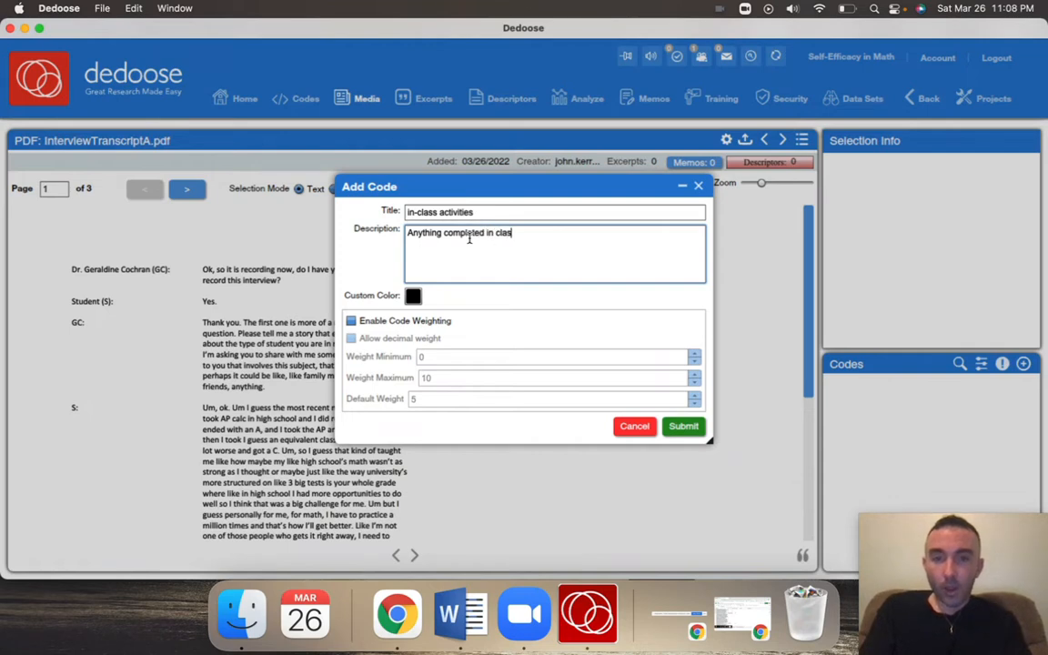
text(s such as group)
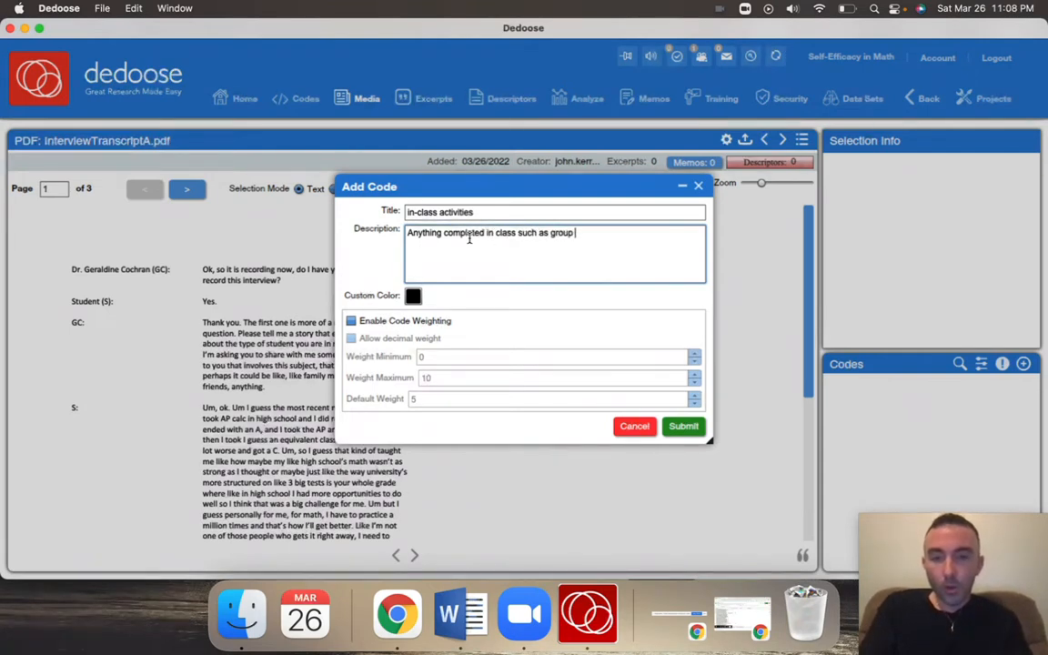
text( problems, quizzes, )
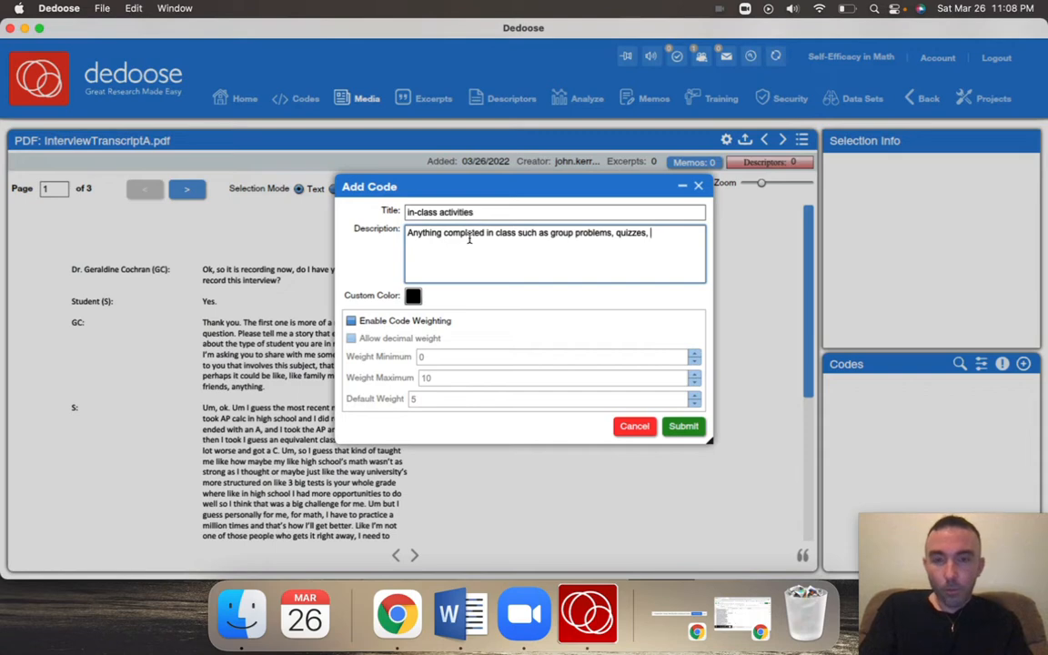
text(workshop problem)
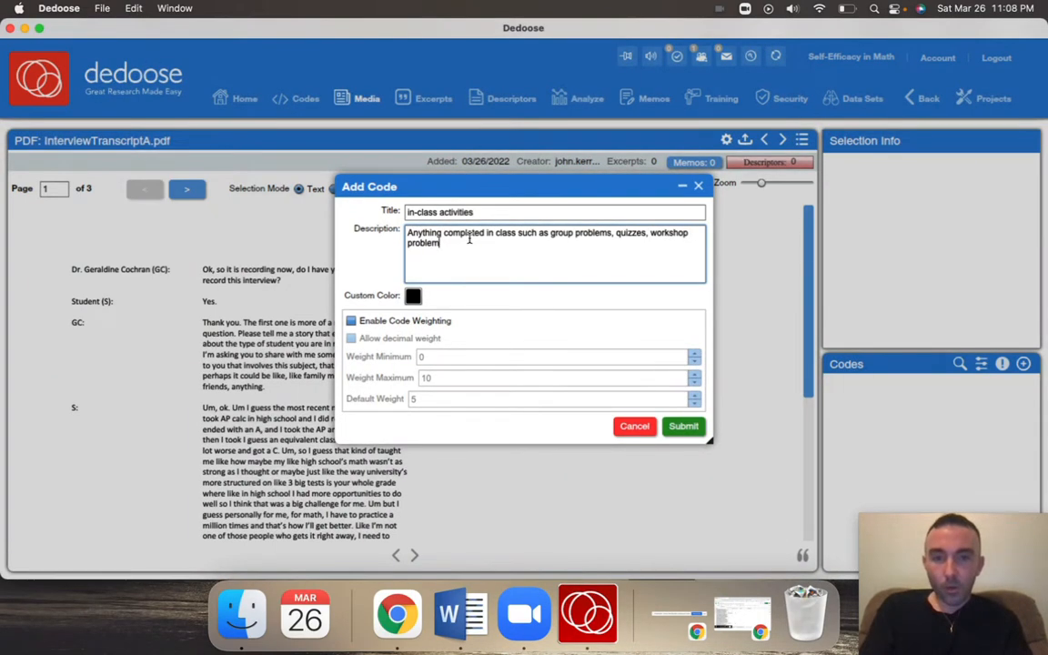
text(s, etc)
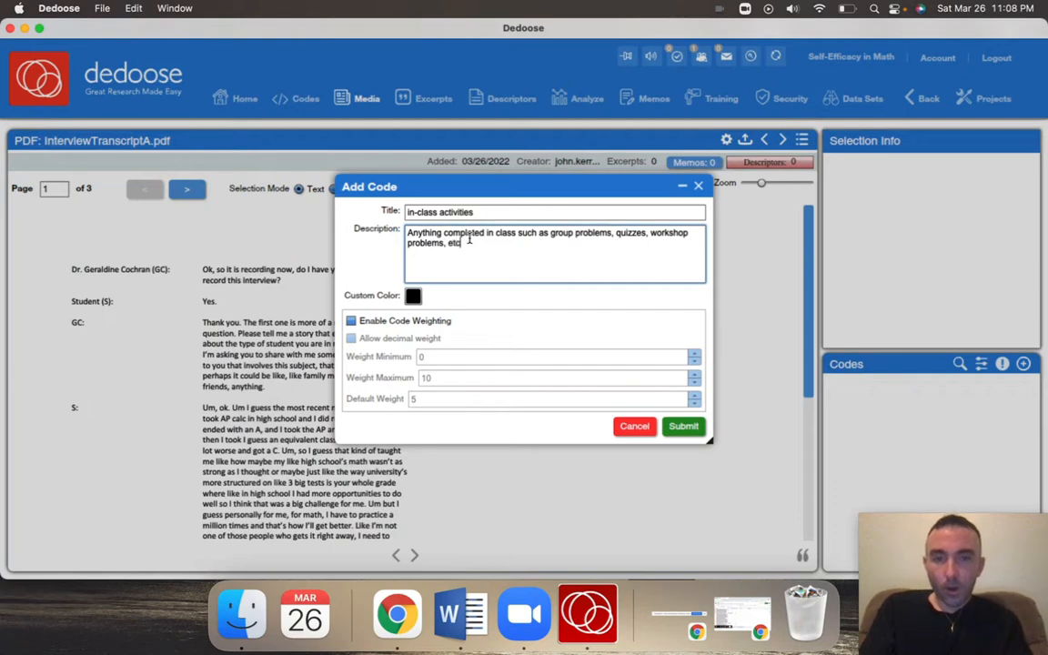
text(.)
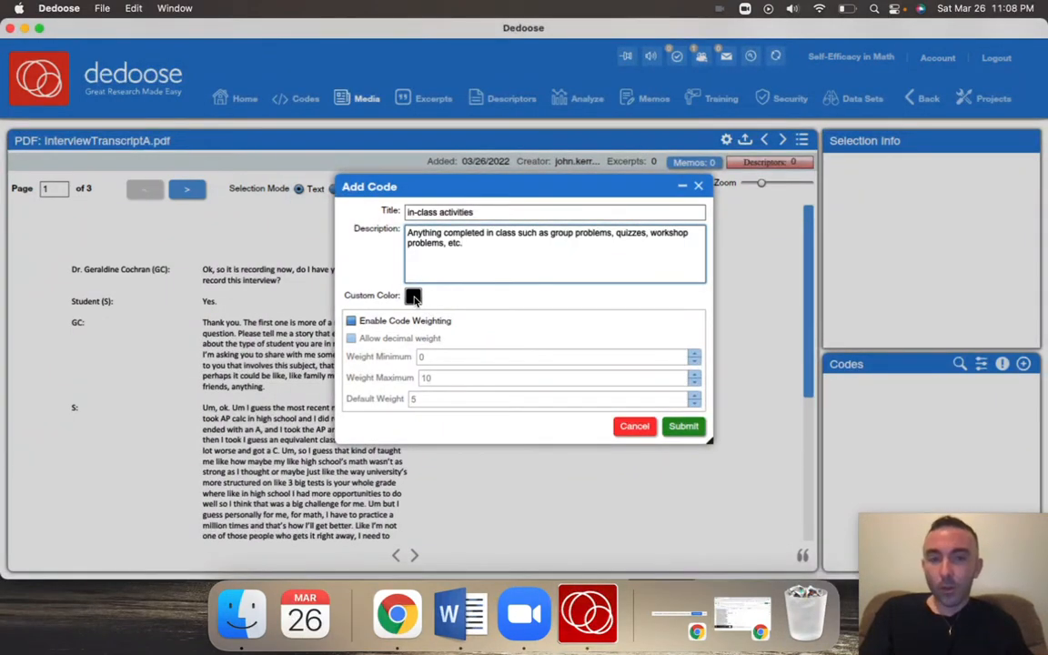
click(413, 297)
click(485, 295)
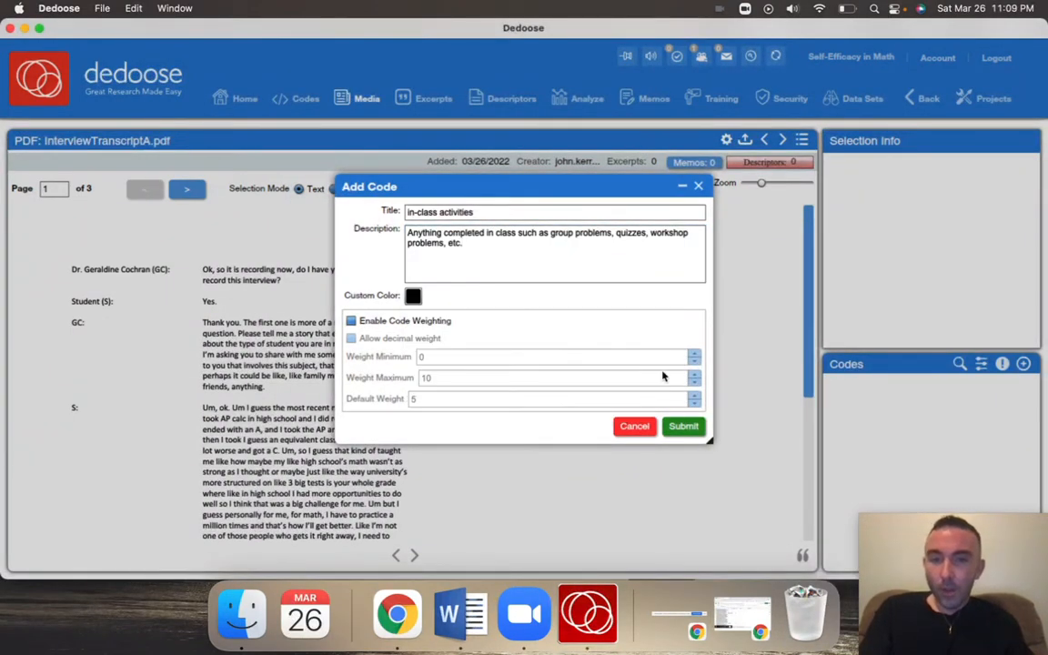
click(687, 426)
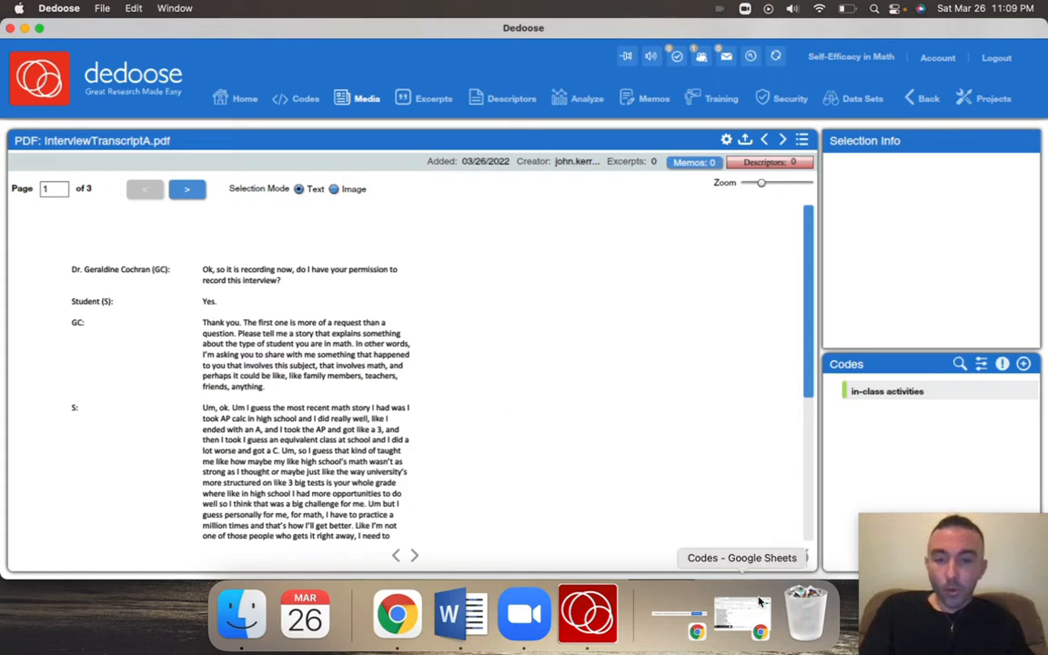
Check the Codes spreadsheet in Google Sheets for the next code, return to Dedoose, and start a root code titled "Confidence"
click(744, 619)
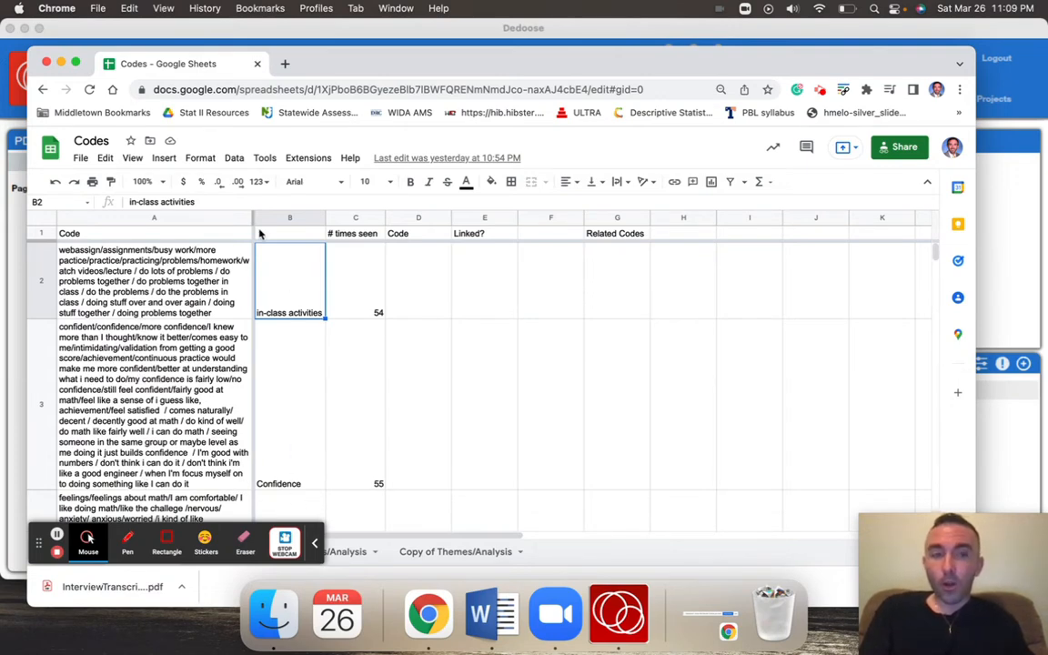
click(60, 63)
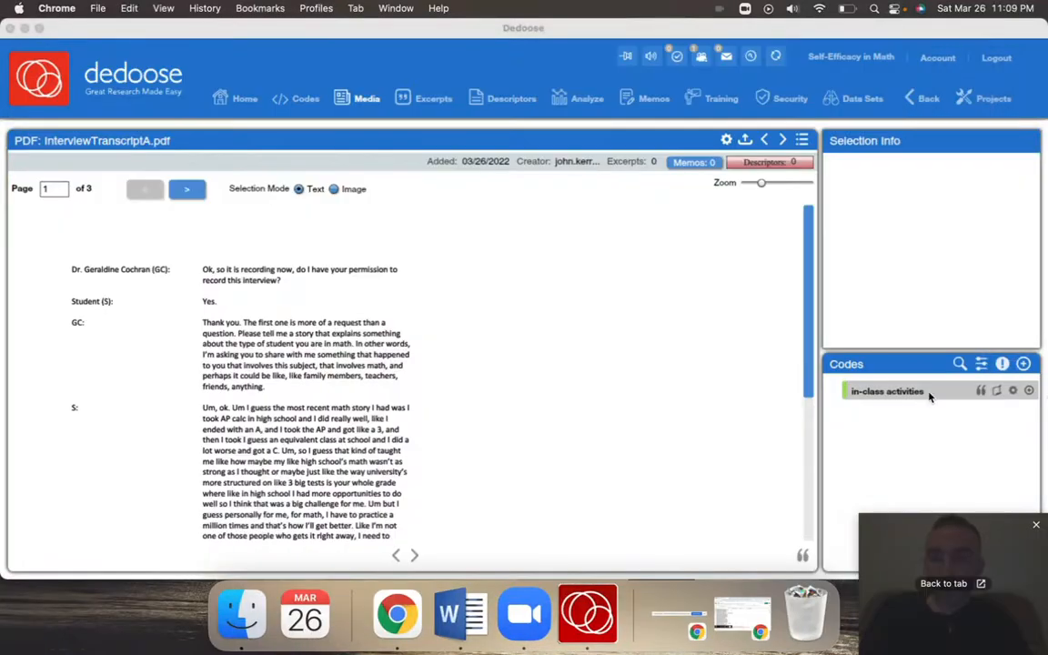
click(1023, 365)
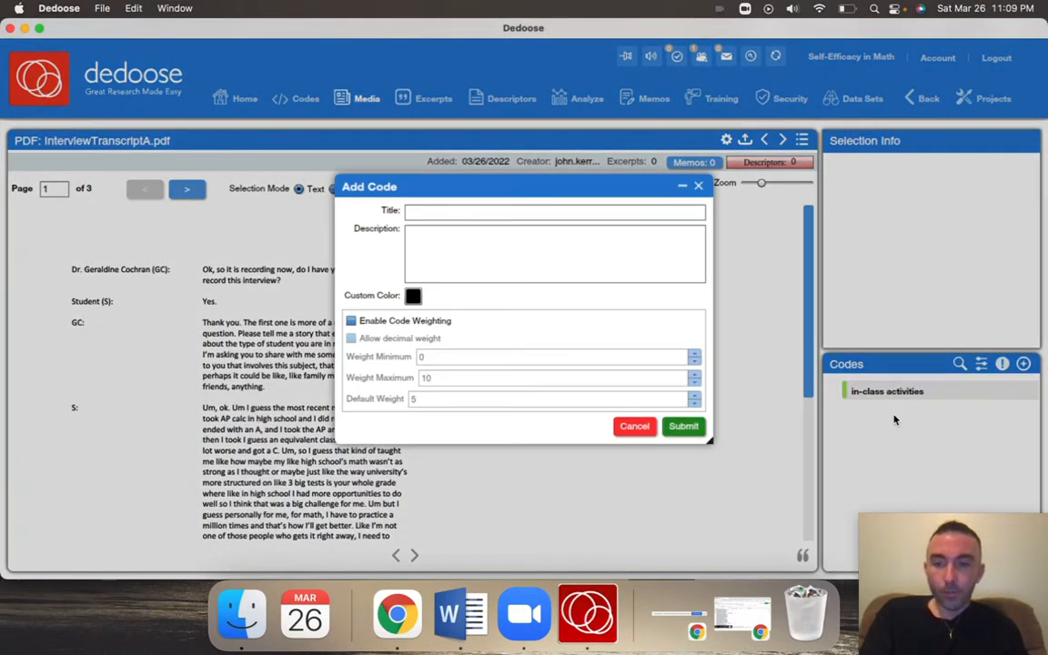
click(601, 211)
text(Confidence)
key(Tab)
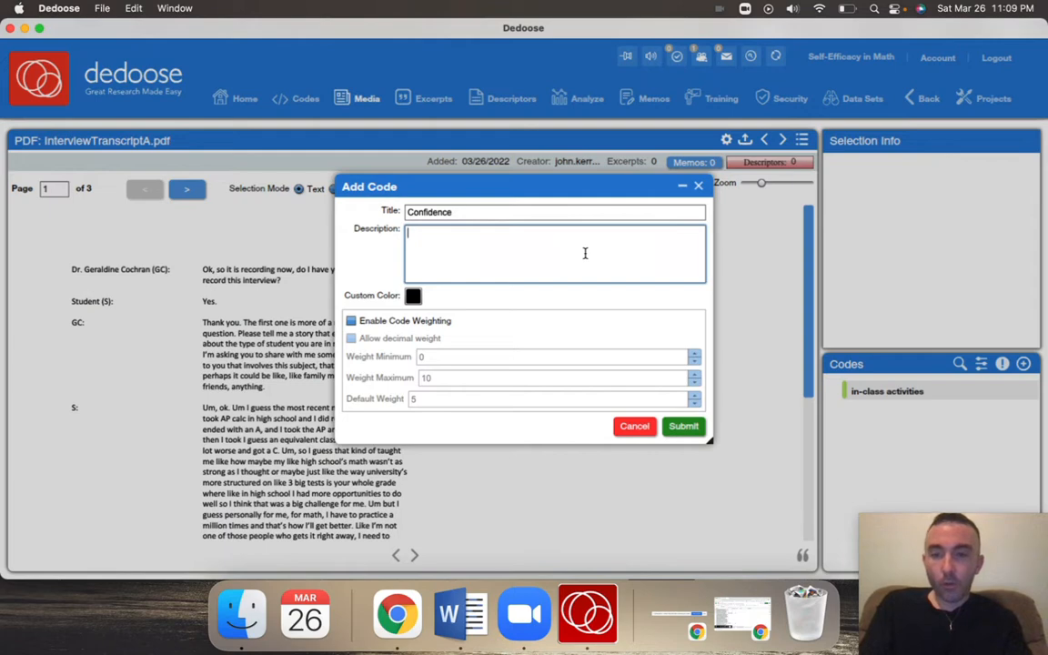
Describe the Confidence code as "How a person feels about their ability to complete math tasks successfully" and save it
text(How a person feels about their)
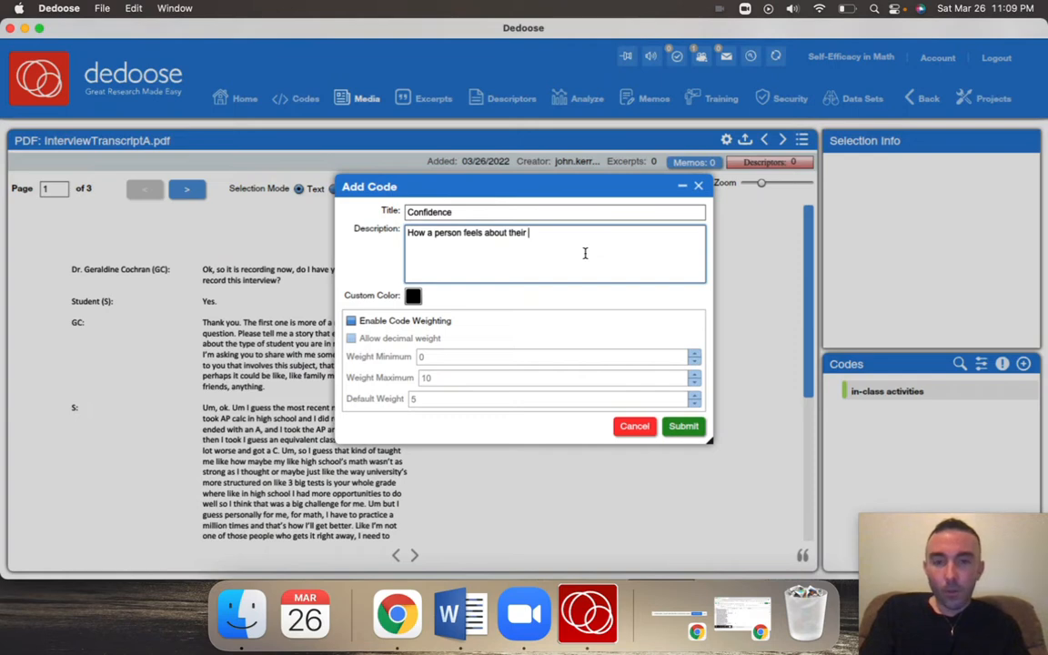
text( ability to complete math tasks succefully)
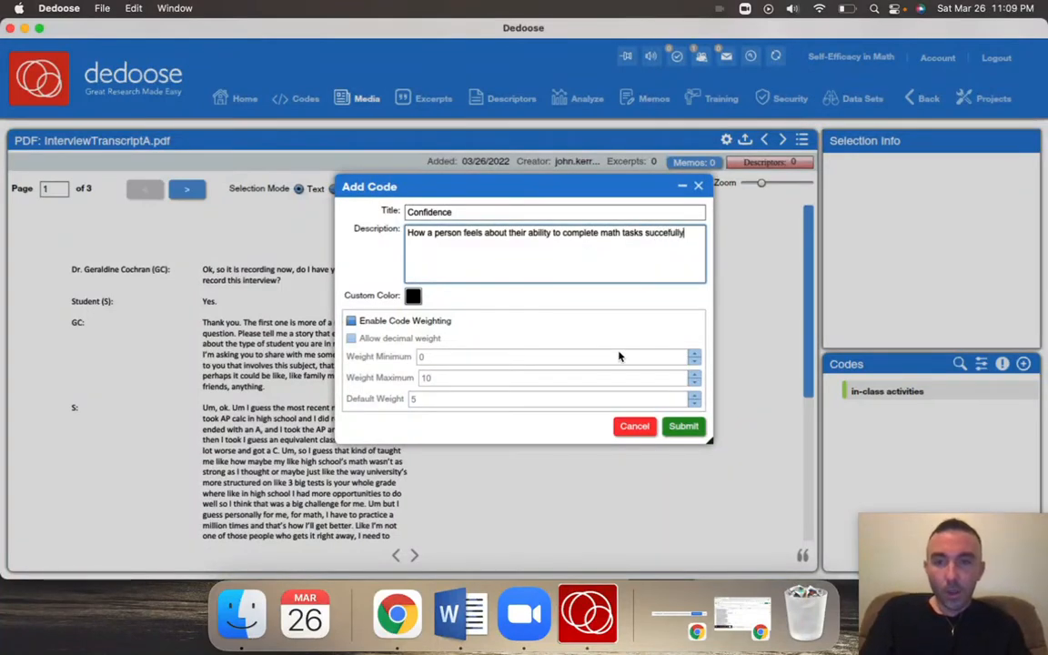
click(662, 233)
text(ss)
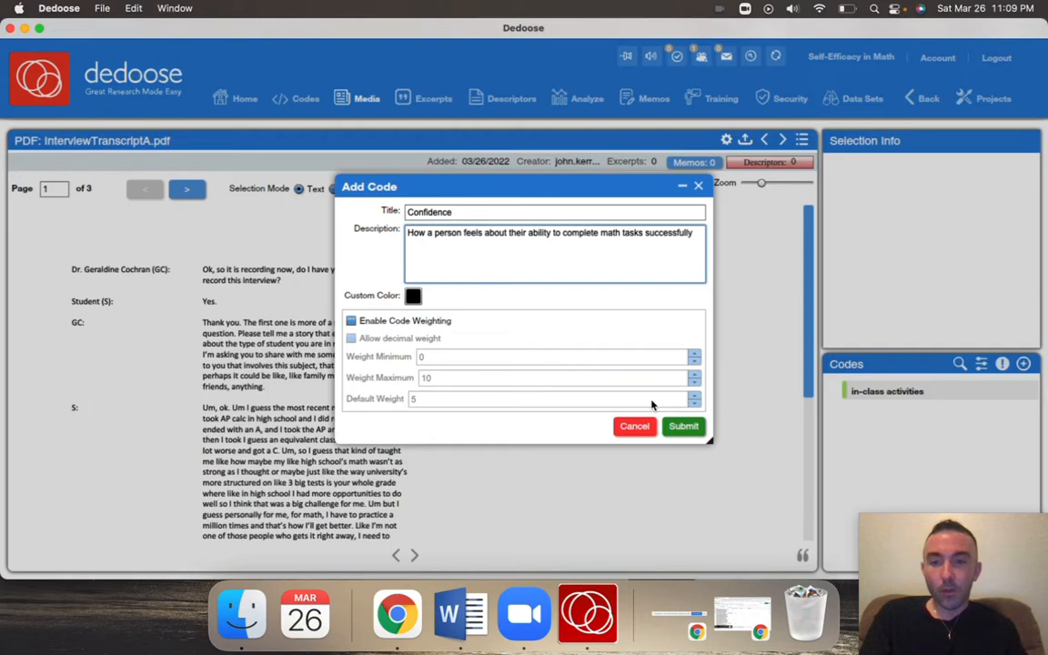
click(685, 426)
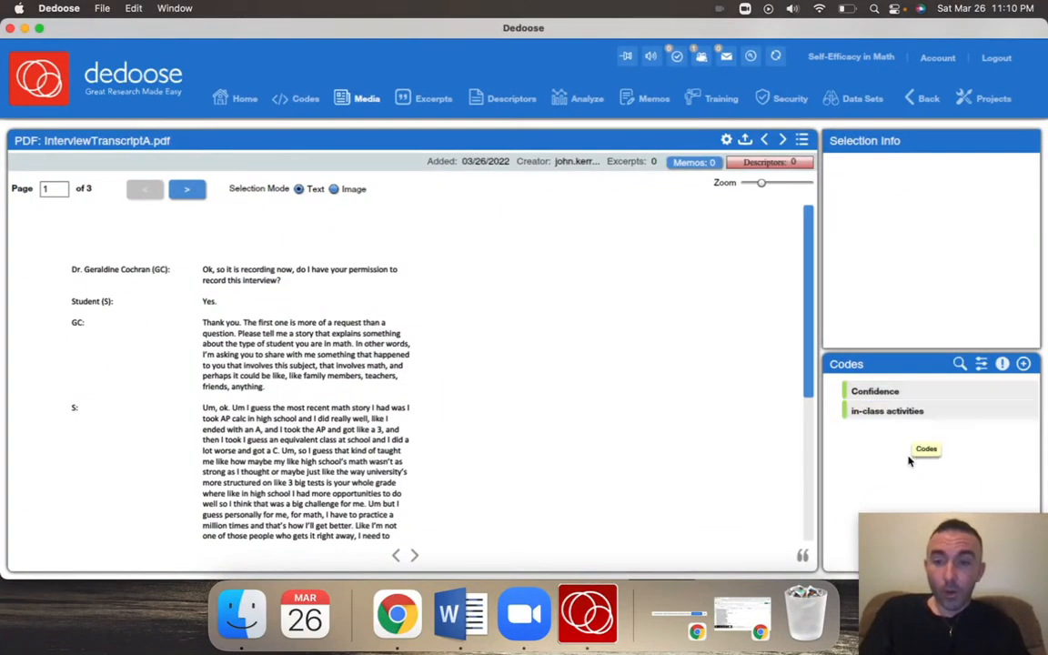
Add a child code titled "Assessments" under in-class activities with the description "In-class graded activity"
mouse_move(942, 421)
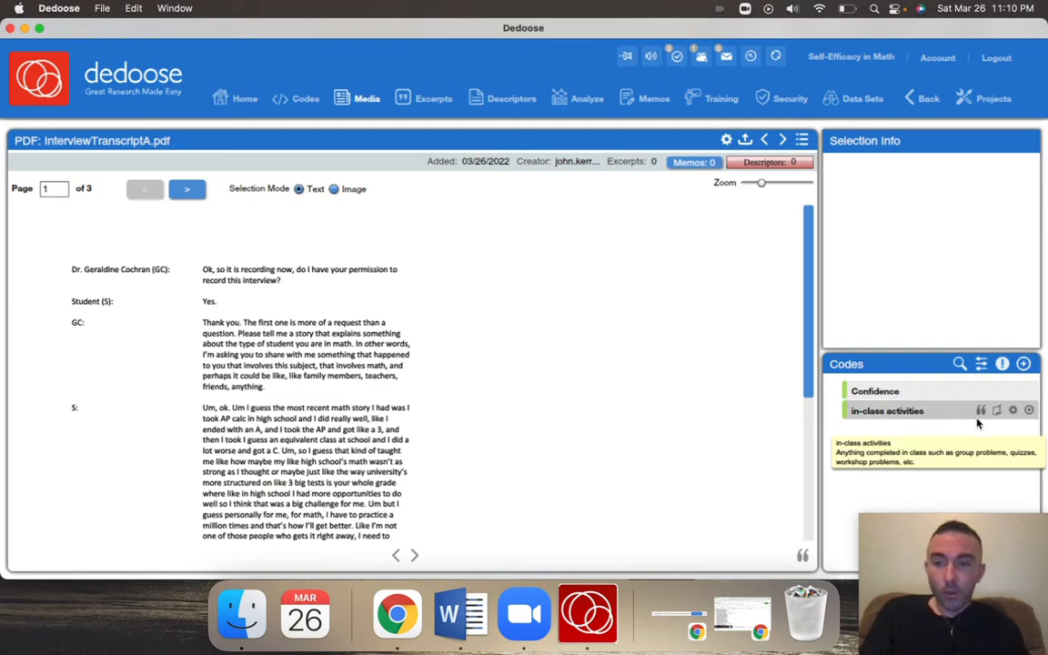
click(1029, 412)
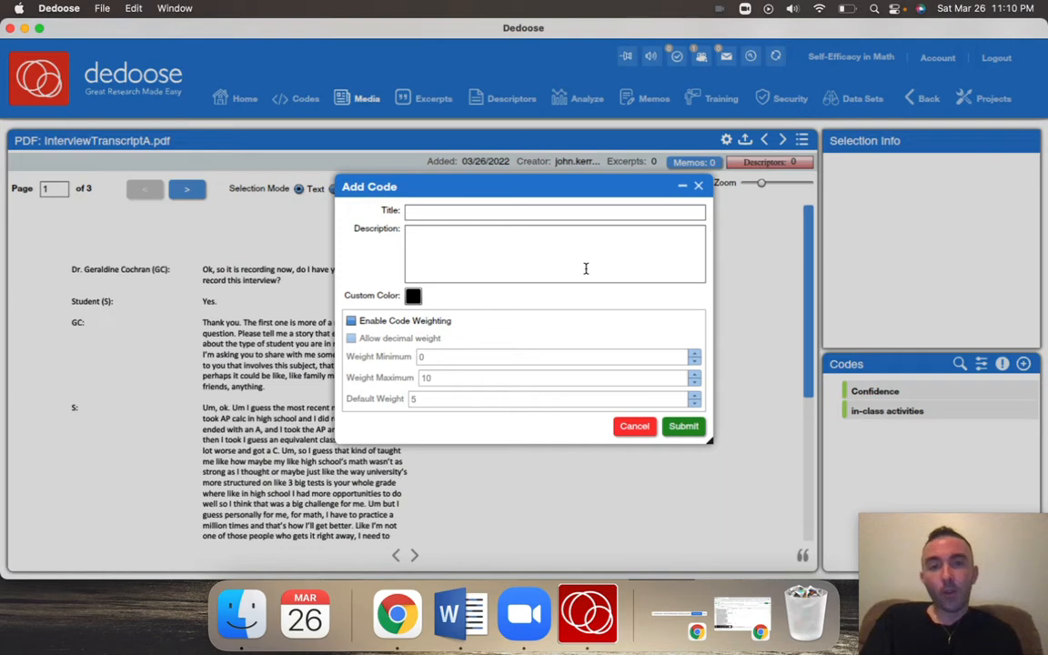
click(554, 213)
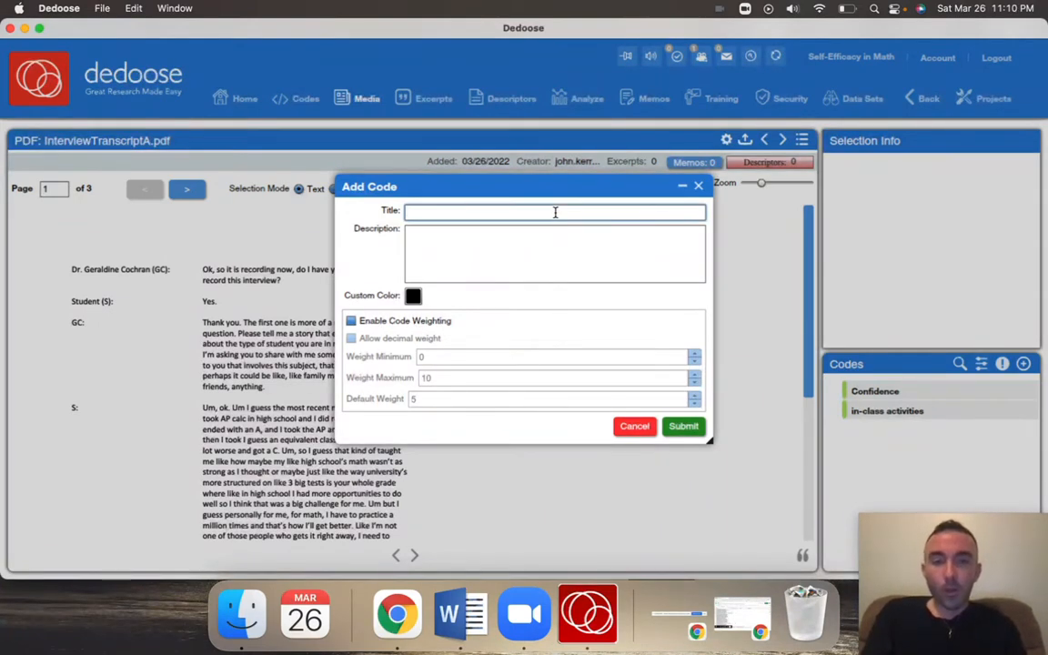
text(Assessments)
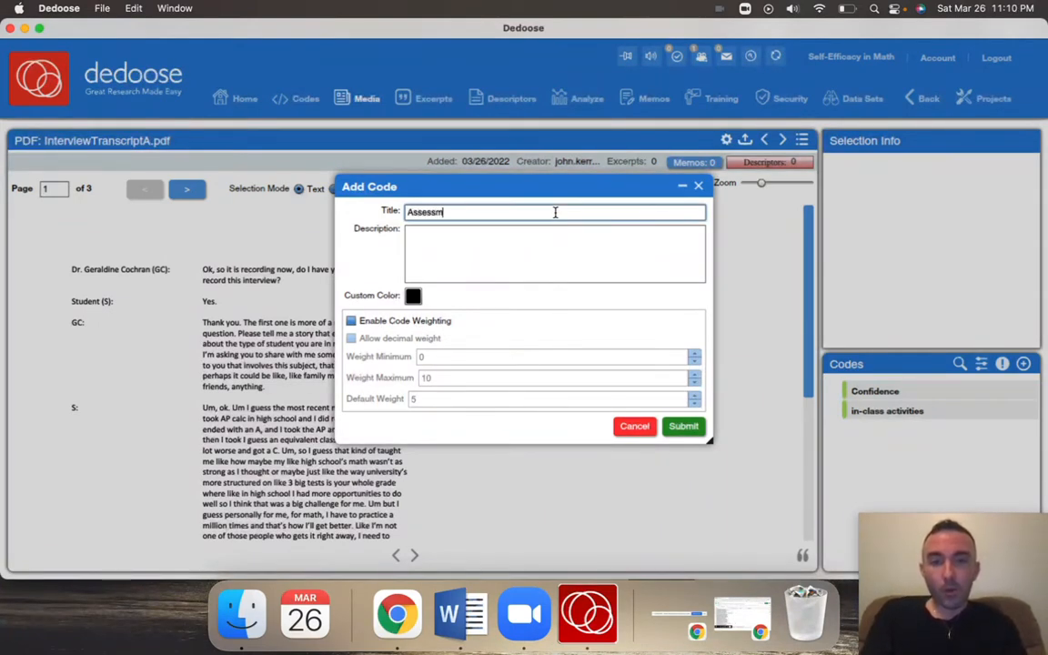
click(529, 255)
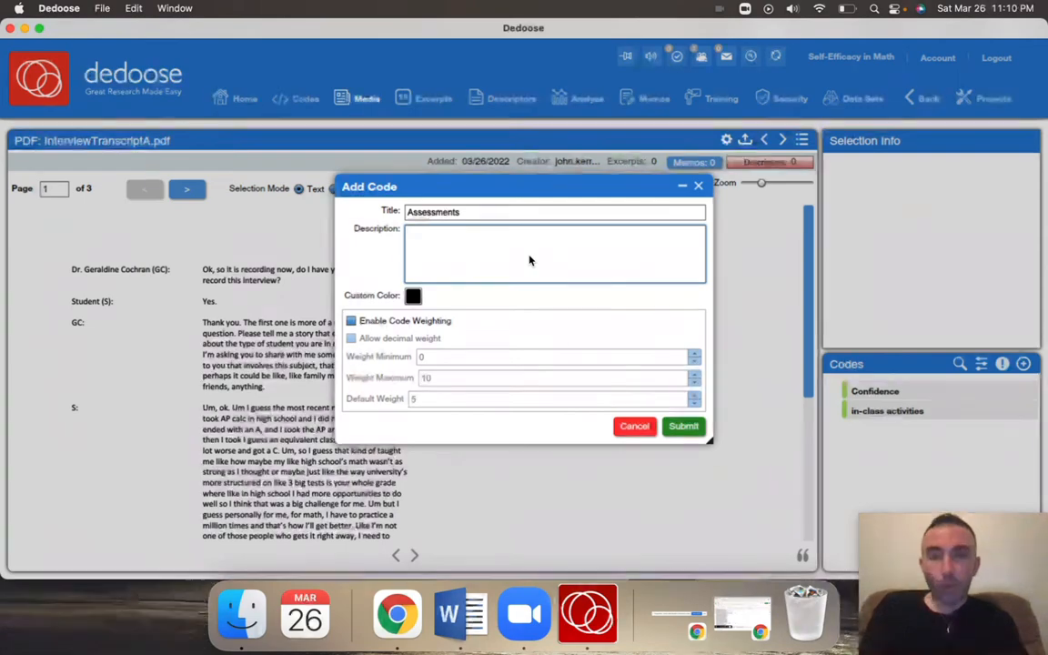
text(in-class graded activity)
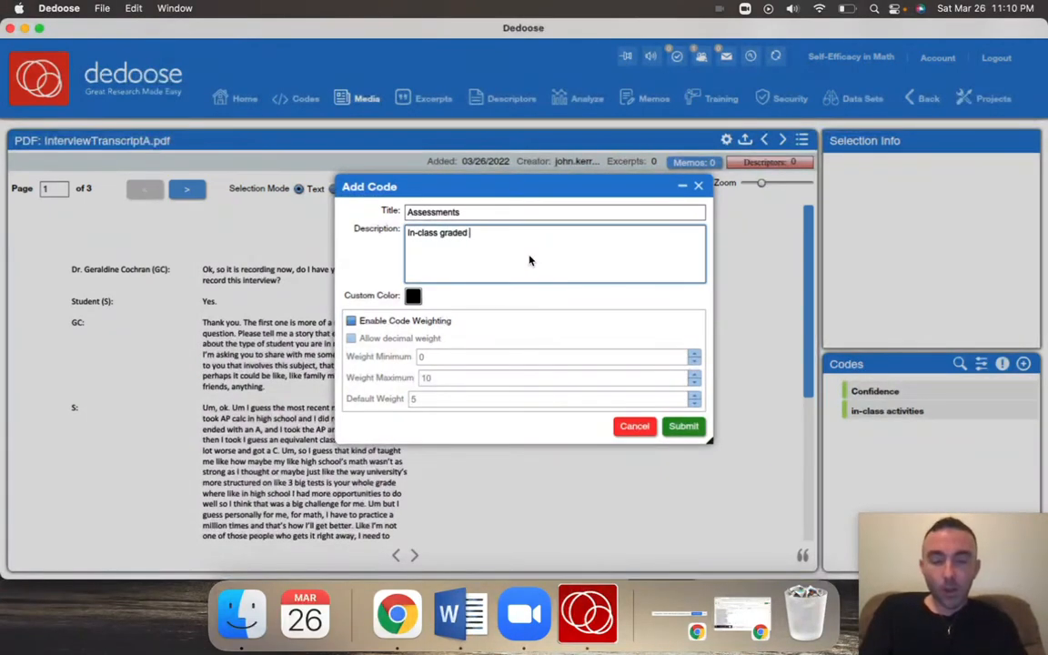
click(683, 426)
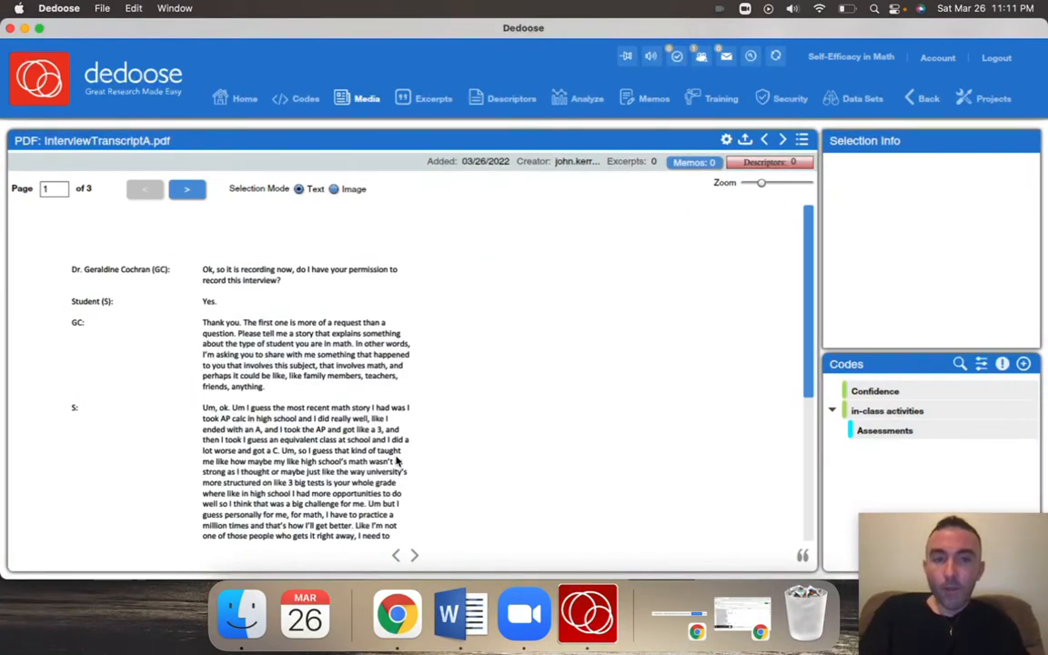
Apply the Confidence code to the passage "getting the validation from getting a good score makes me feel more confident" on page 3 of the transcript
scroll(396, 462, down, 1)
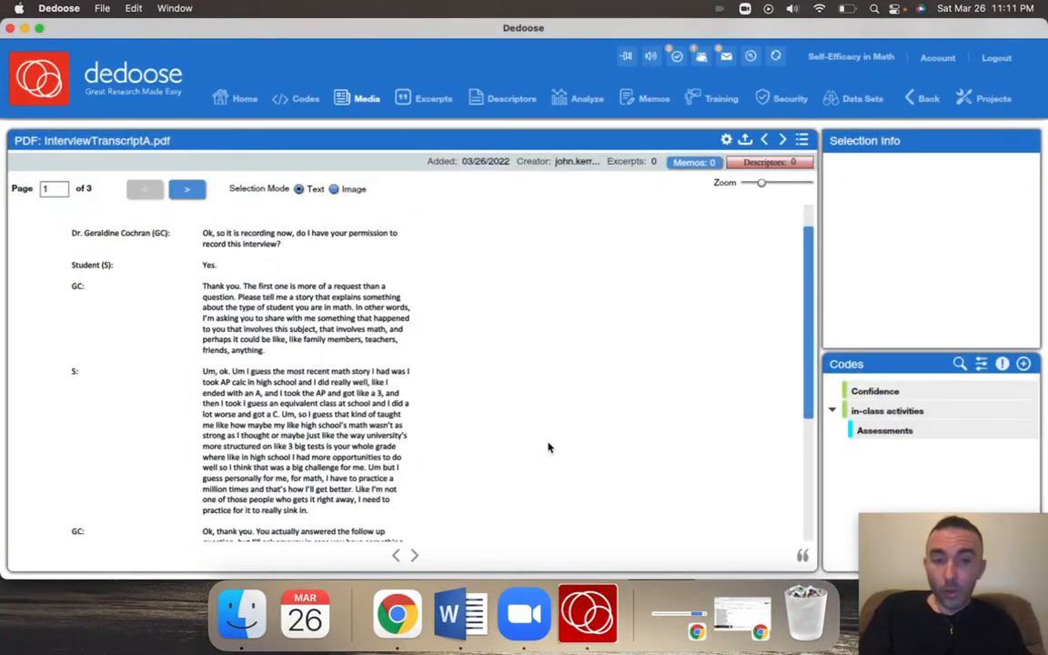
scroll(549, 447, down, 8)
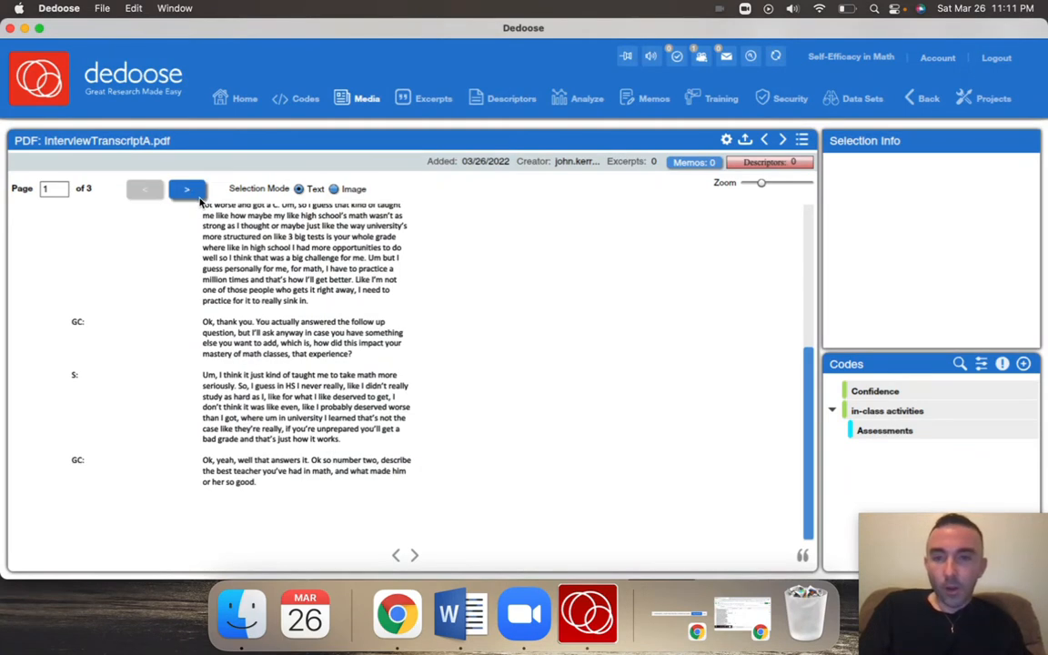
click(188, 190)
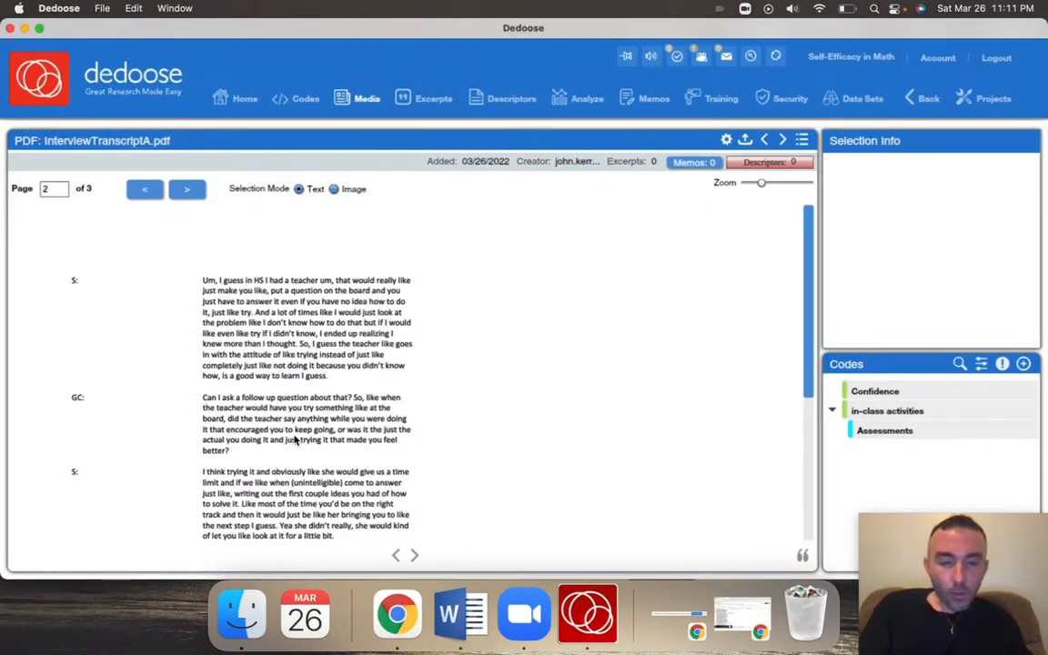
scroll(295, 439, down, 3)
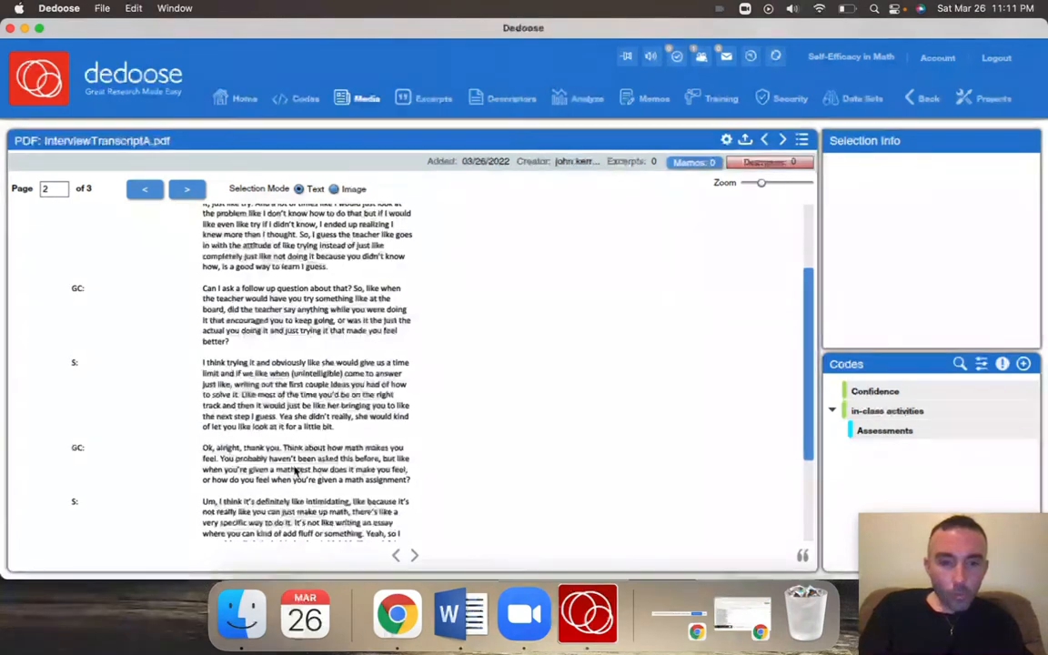
scroll(293, 468, down, 1)
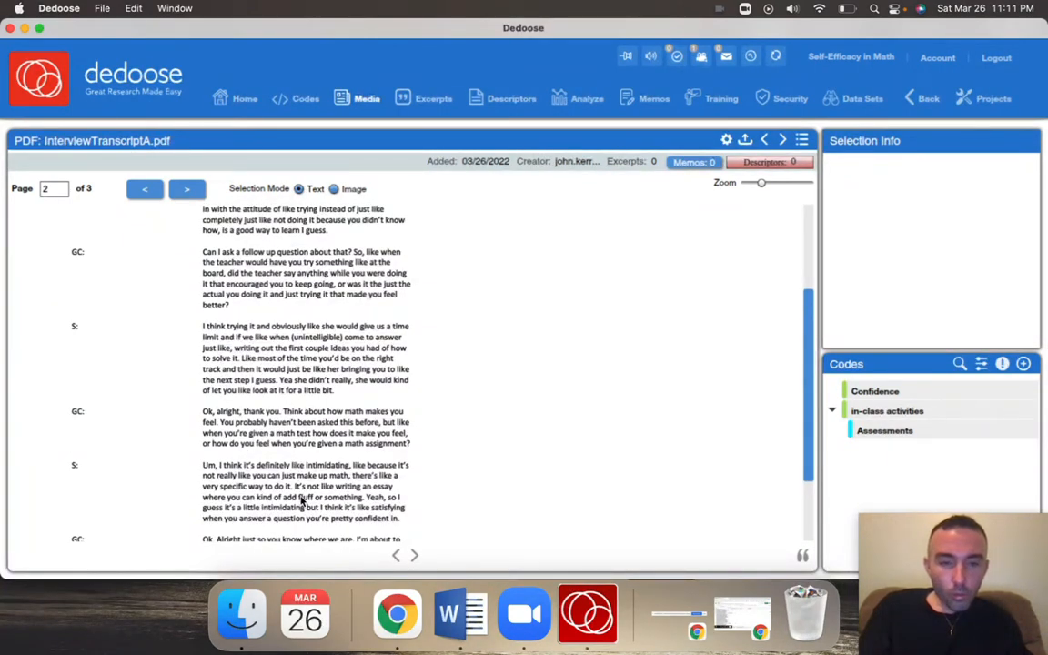
scroll(303, 500, down, 3)
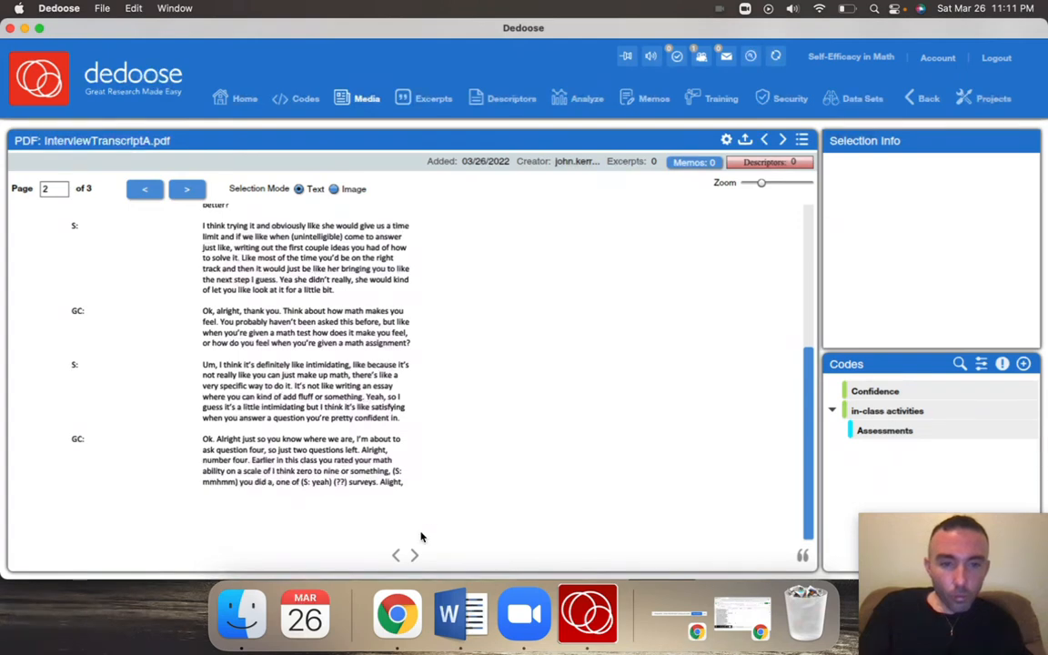
click(185, 190)
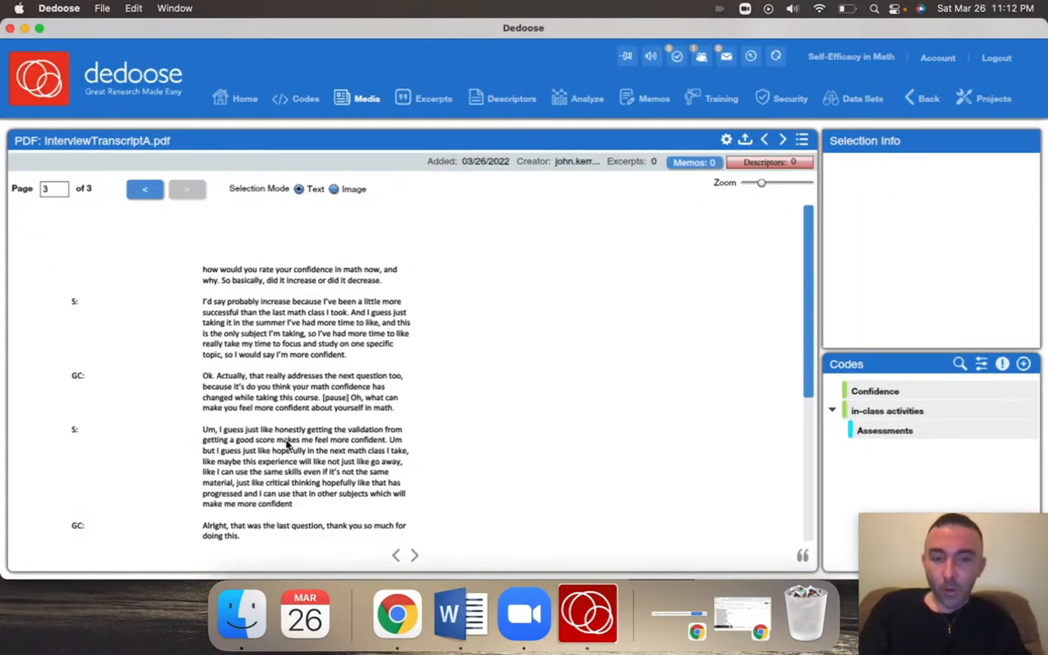
drag(309, 431, 386, 445)
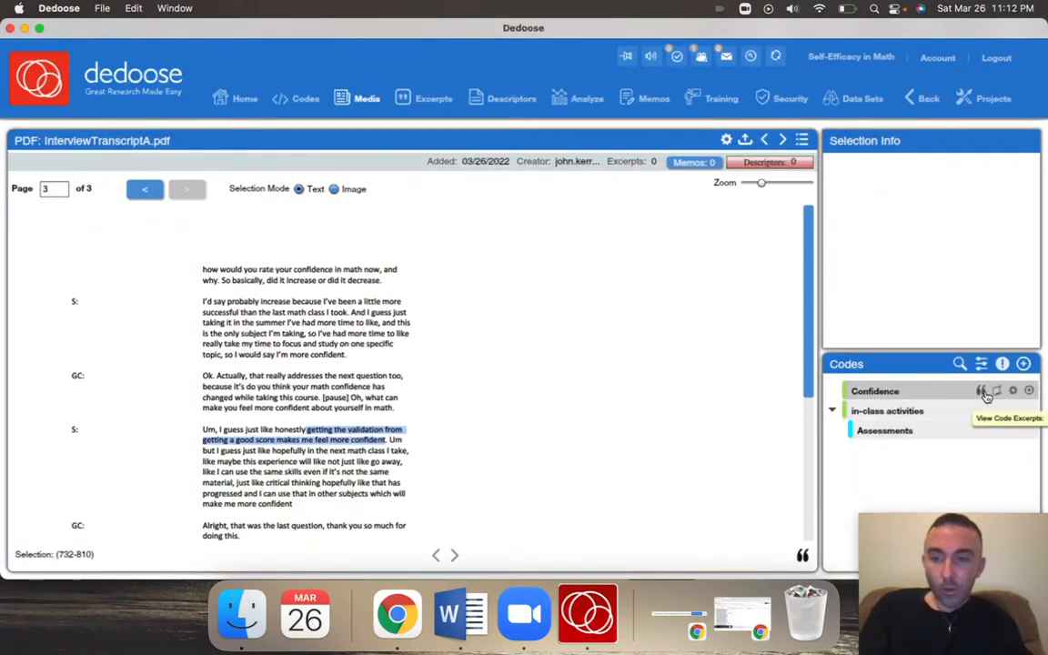
double_click(878, 393)
mouse_move(379, 437)
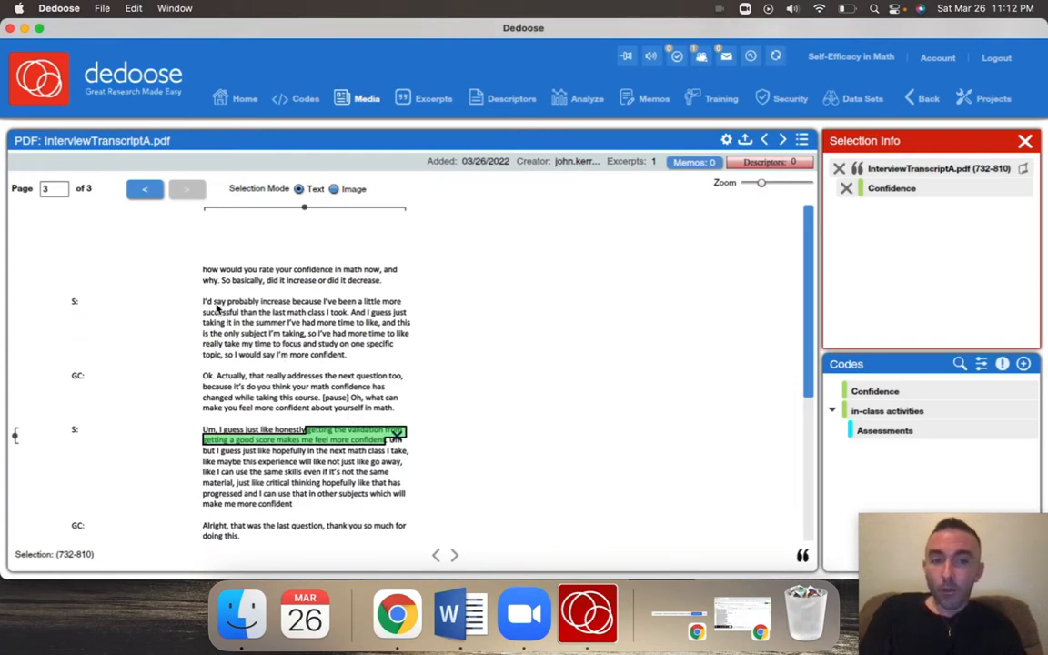
Highlight the transcript line "I'd say probably increase because I've been a little more" and clear the selection without coding it
drag(204, 303, 410, 306)
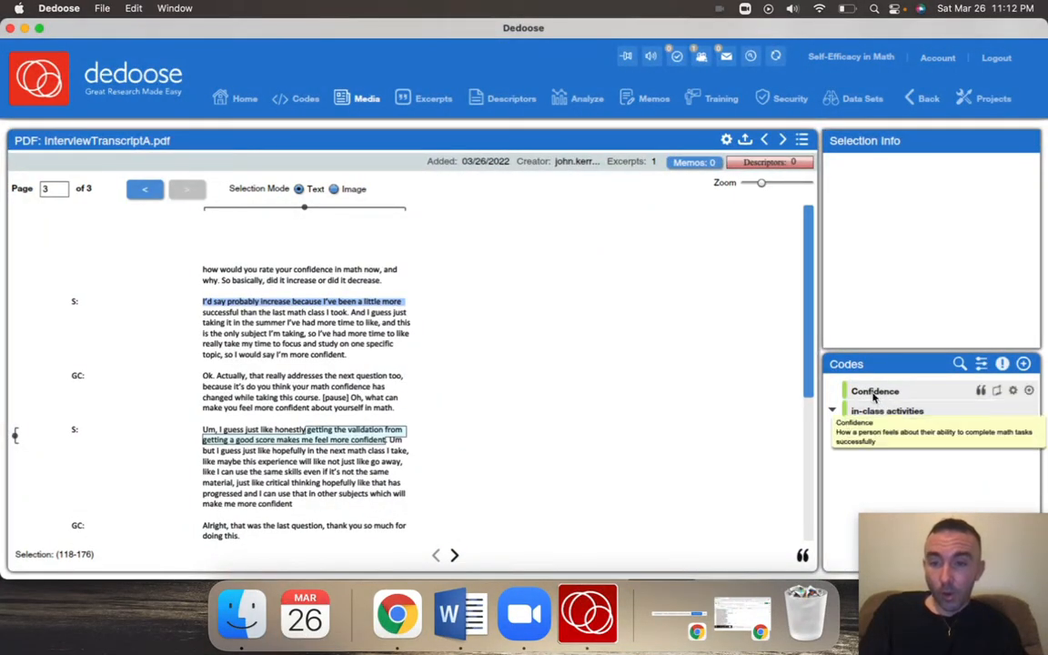
click(468, 323)
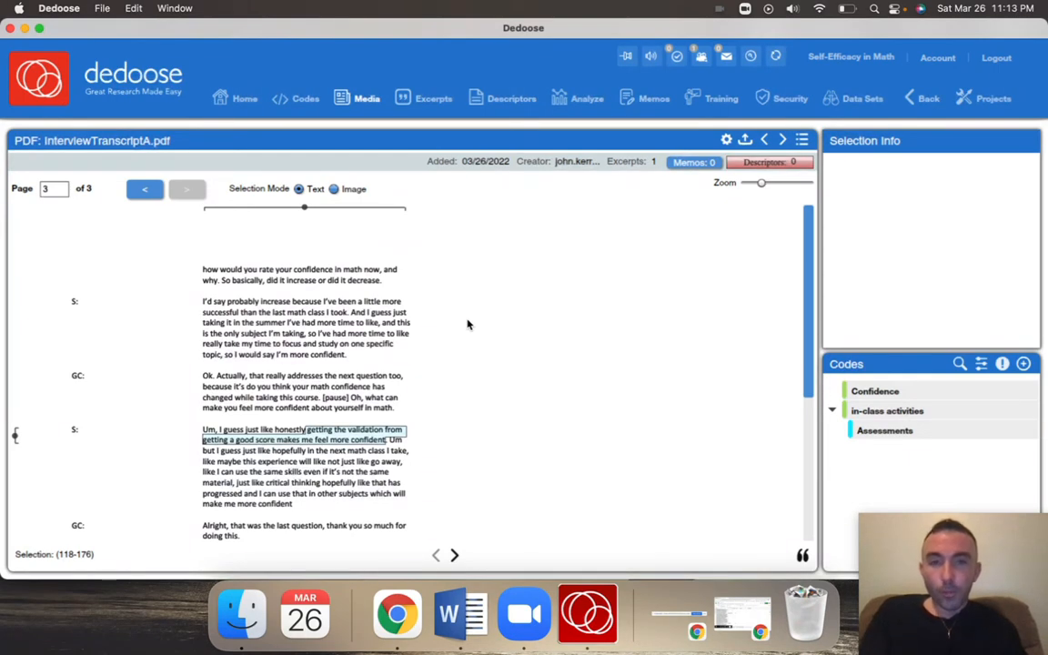
Select the excerpt coded with Confidence and start a new project memo titled "Sample title"
mouse_move(359, 447)
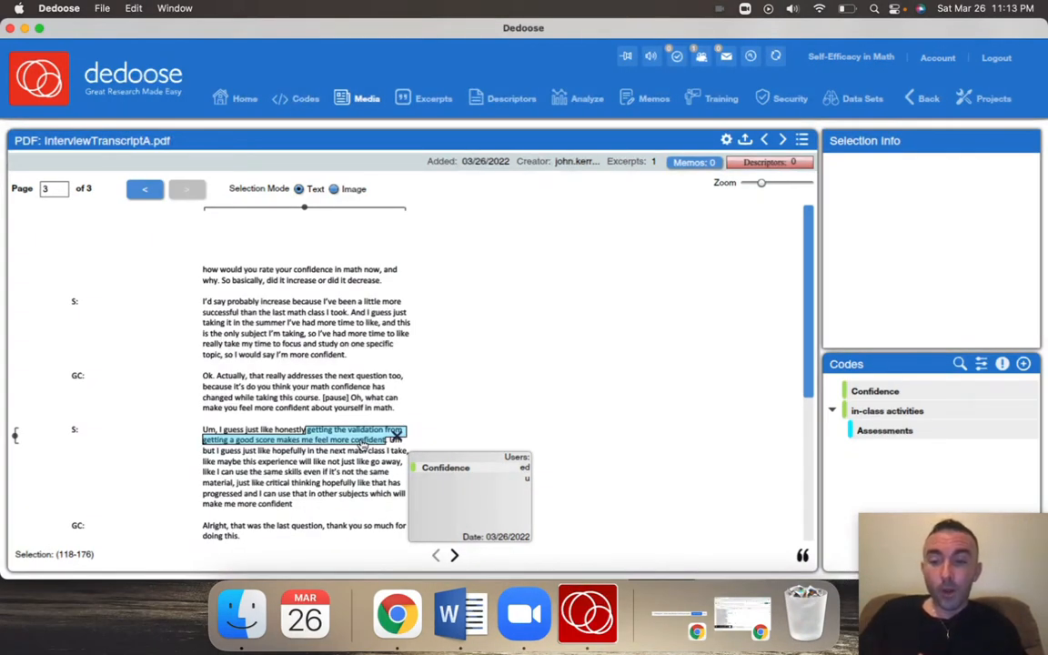
click(343, 438)
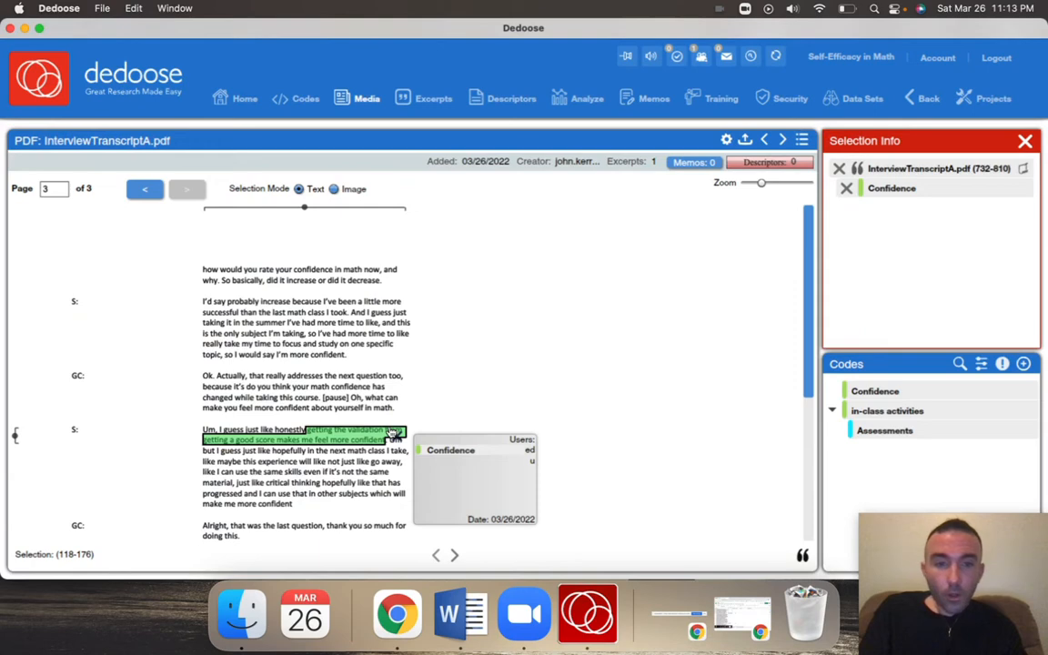
click(639, 102)
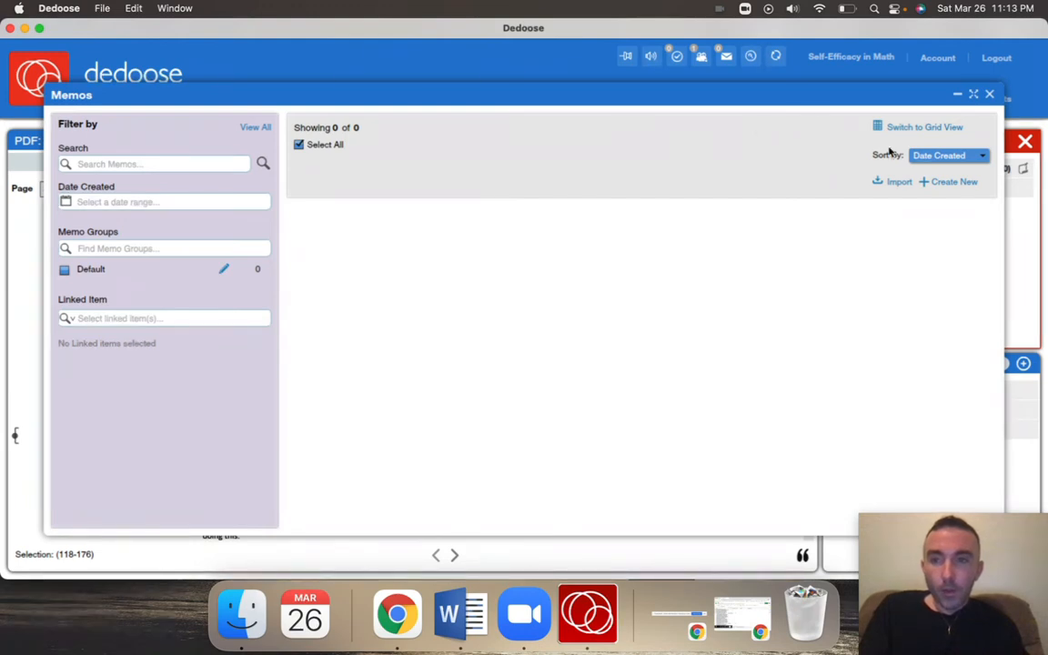
click(940, 185)
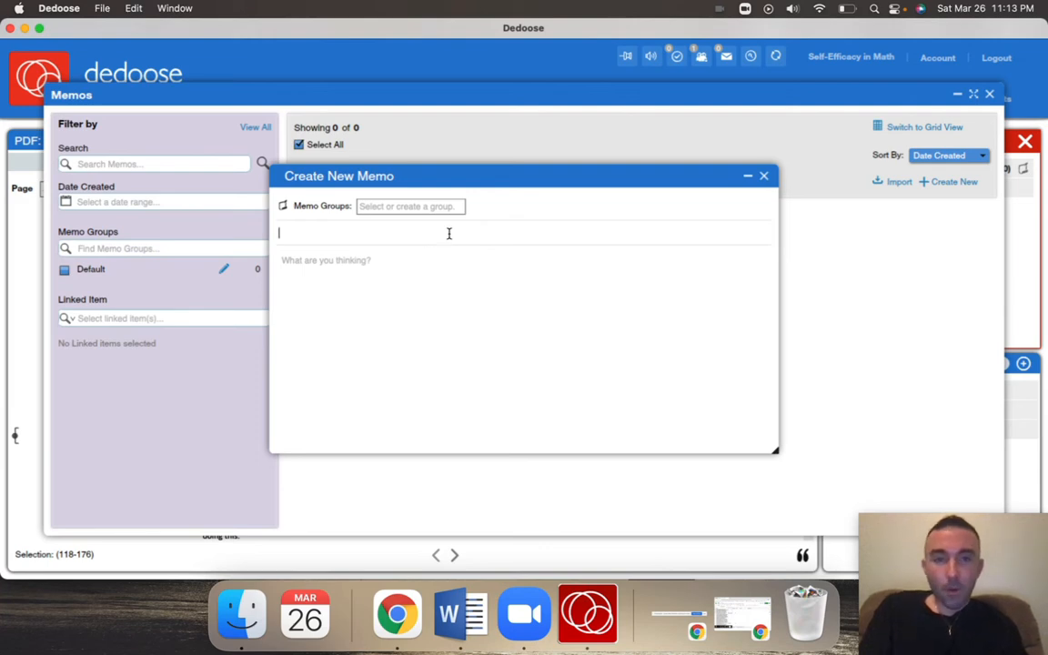
text(Sample title)
Enter the memo text "We coded this excerpt using "confidence" because...", save the memo, and return to the transcript
click(406, 322)
text(We coded )
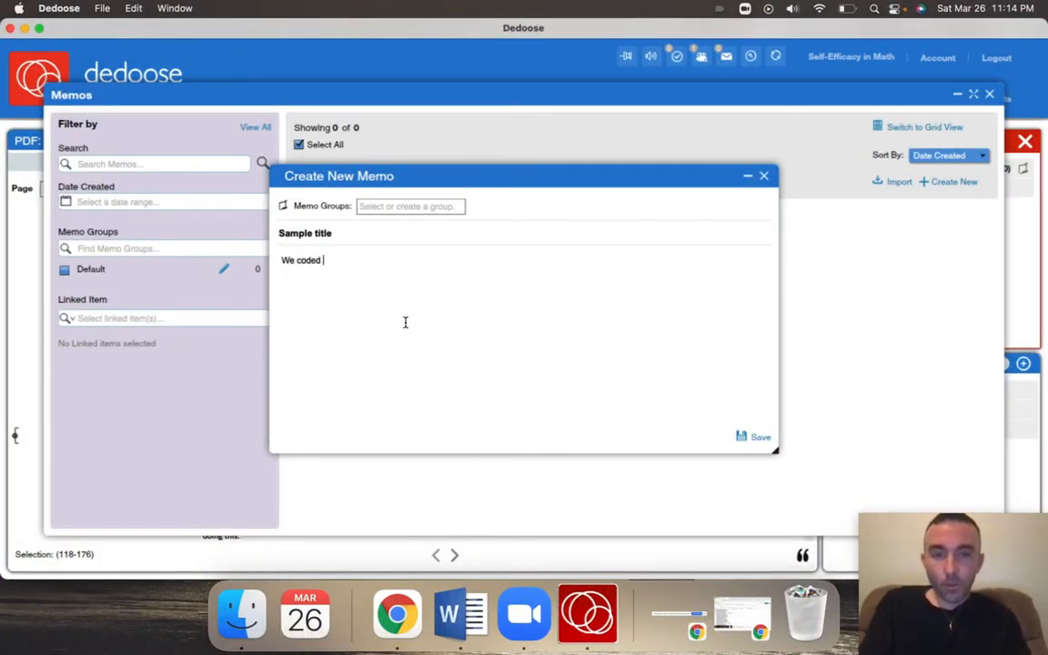
text(this )
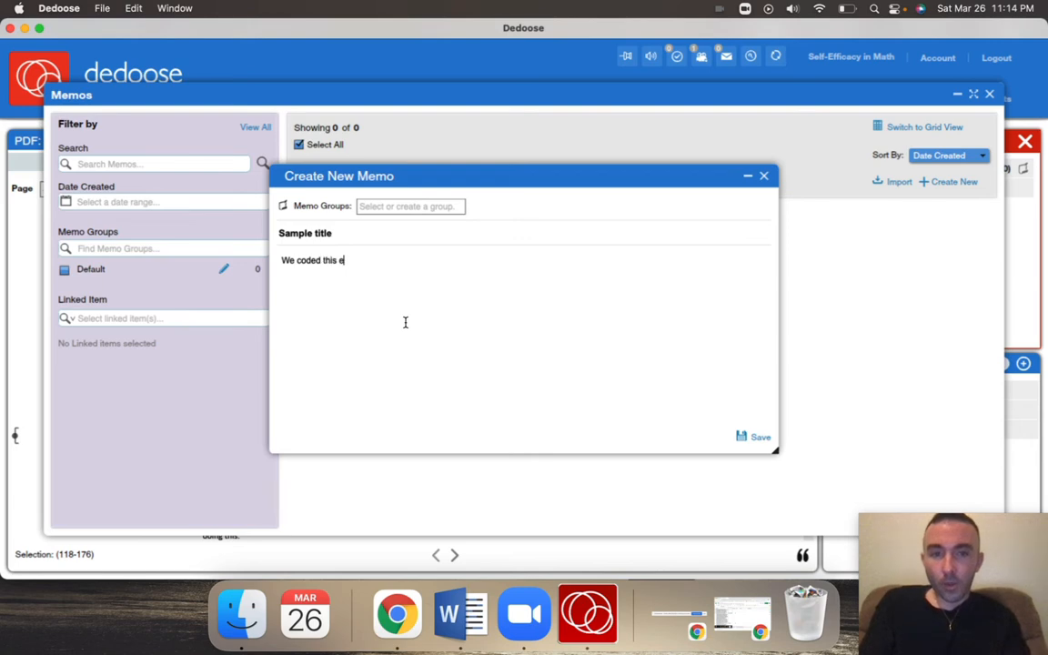
text(excr)
key(BackSpace)
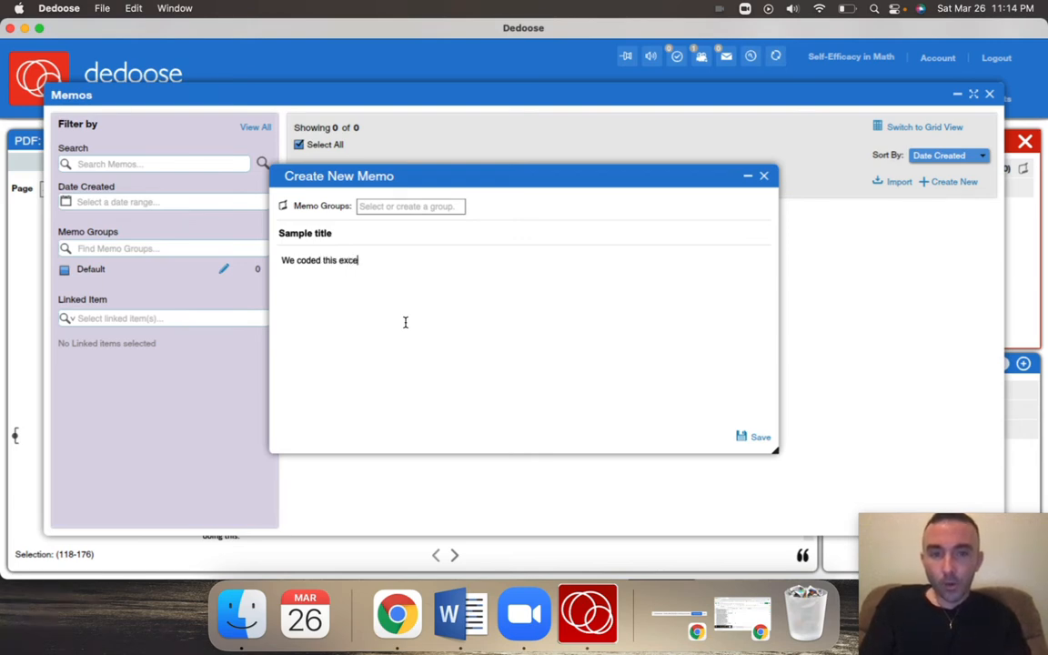
text(erpt using "confiden)
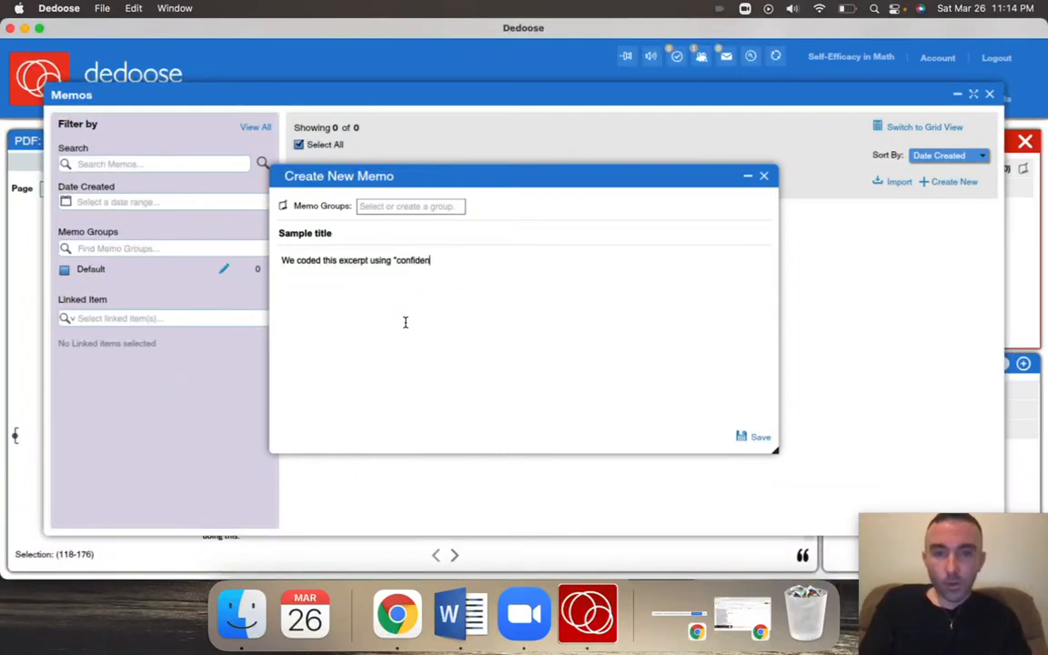
text(ce" because...)
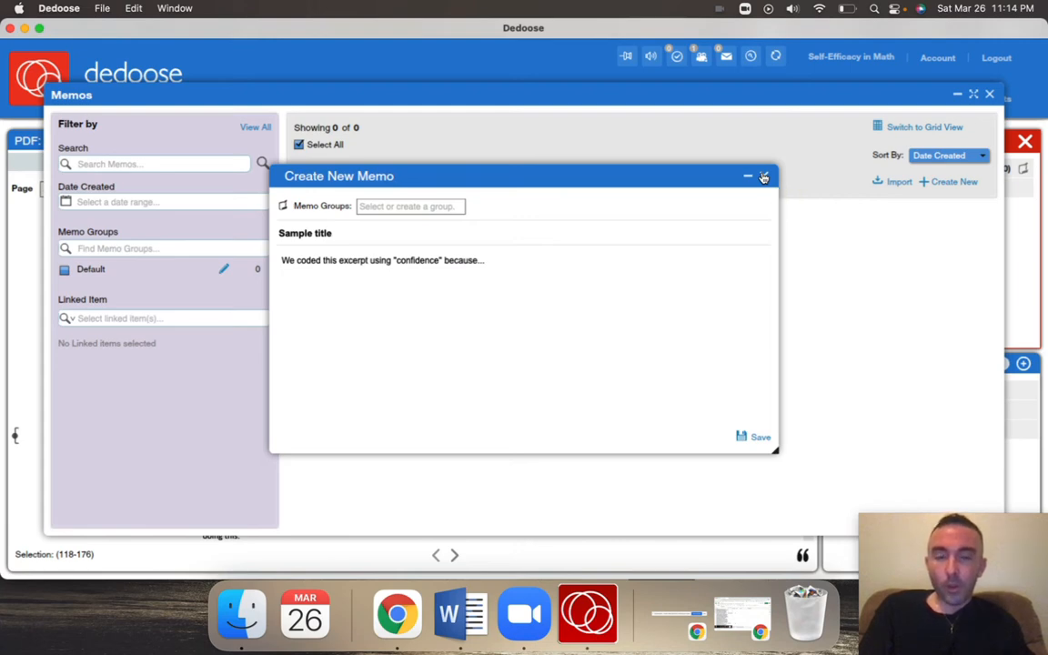
click(762, 435)
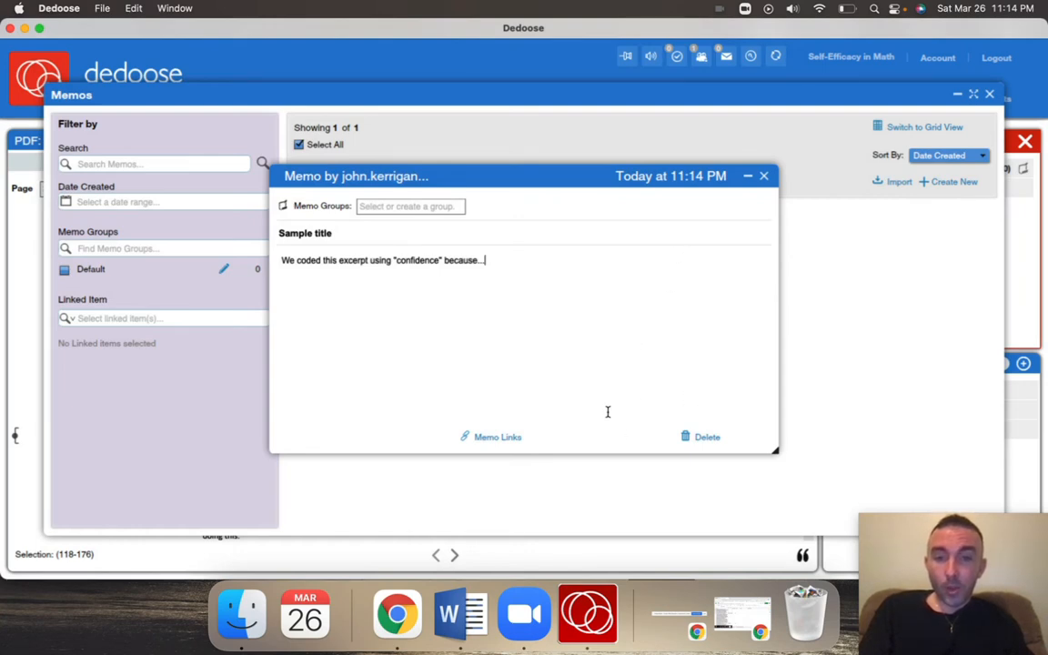
click(763, 175)
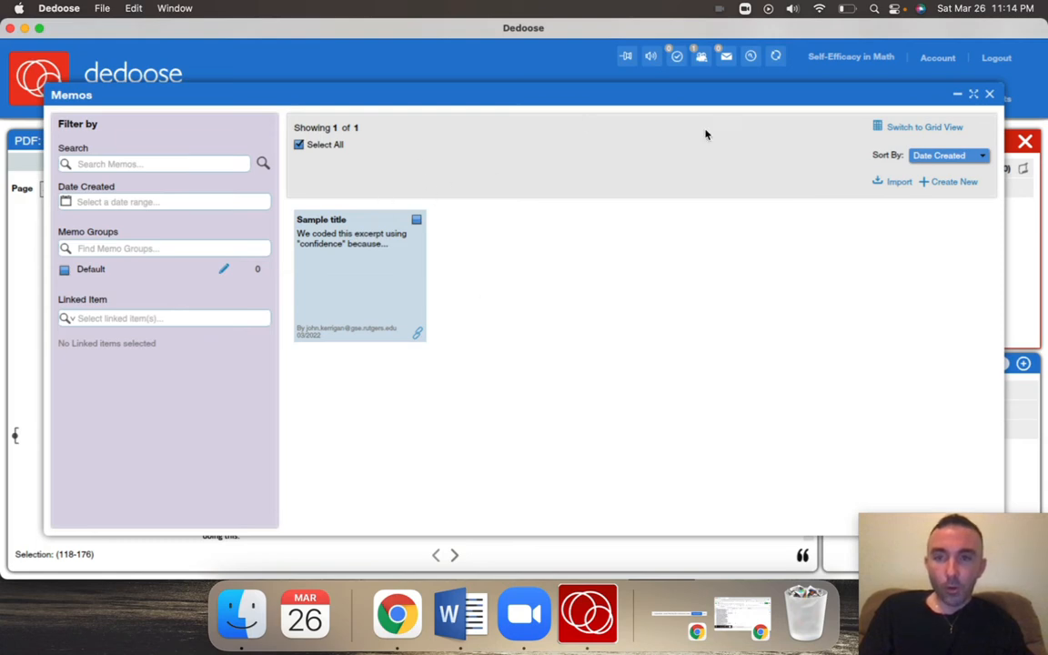
click(990, 94)
View the options for linking a new or existing memo to the Confidence code, and close them without linking anything
mouse_move(351, 434)
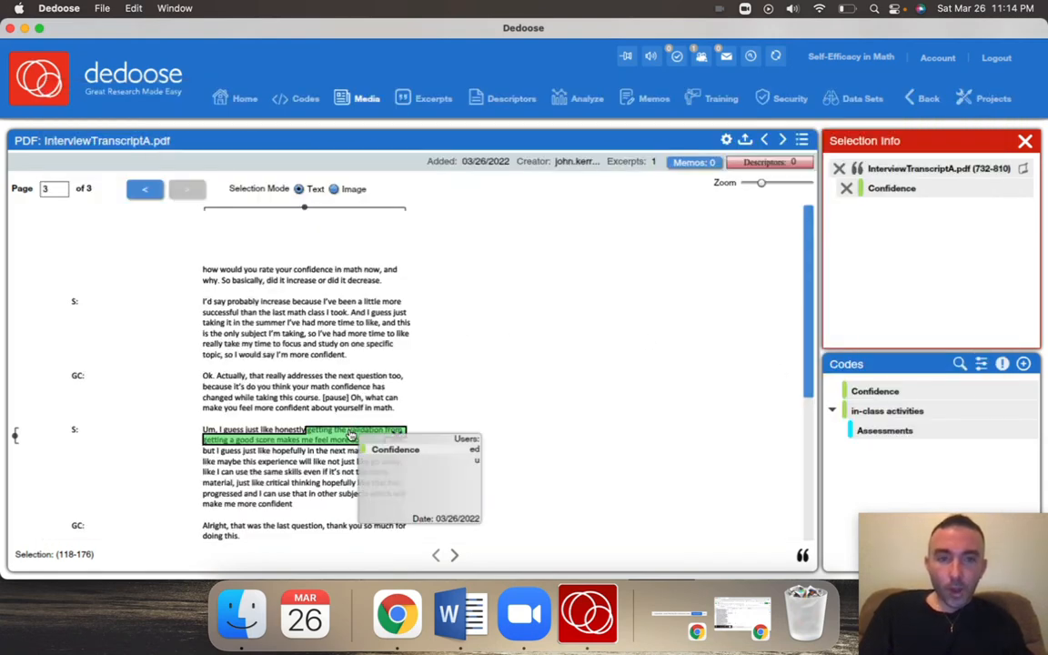
mouse_move(887, 391)
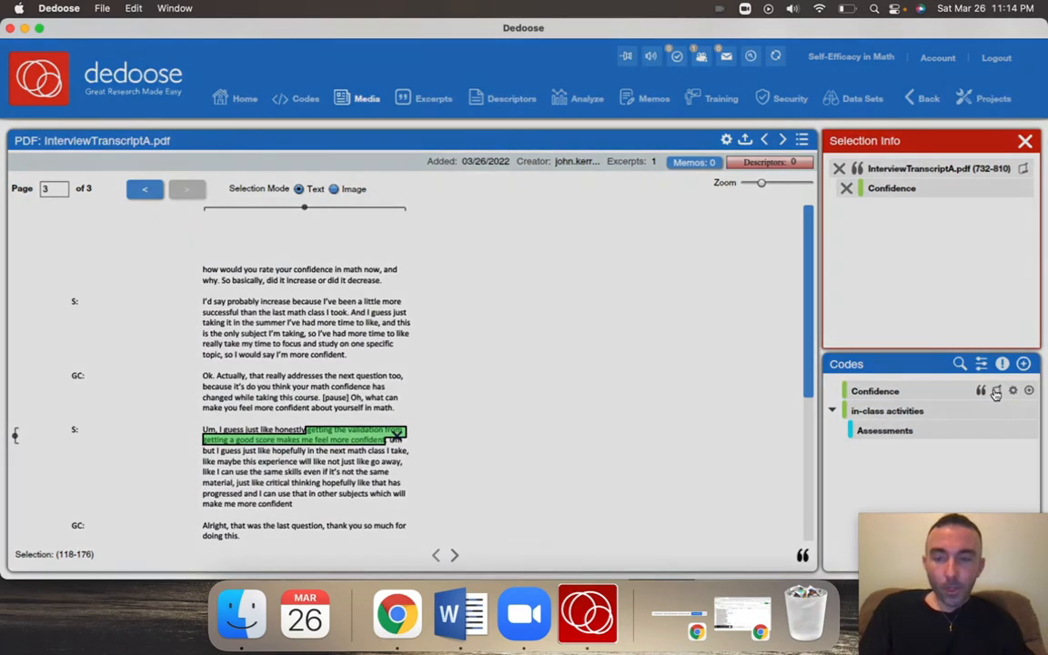
click(996, 391)
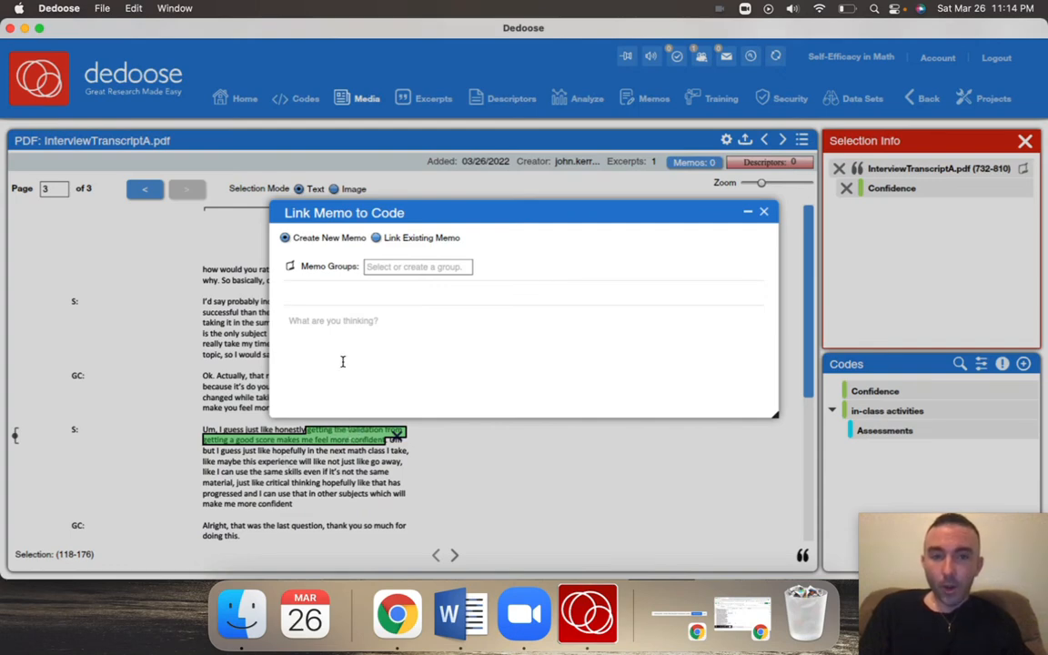
click(377, 238)
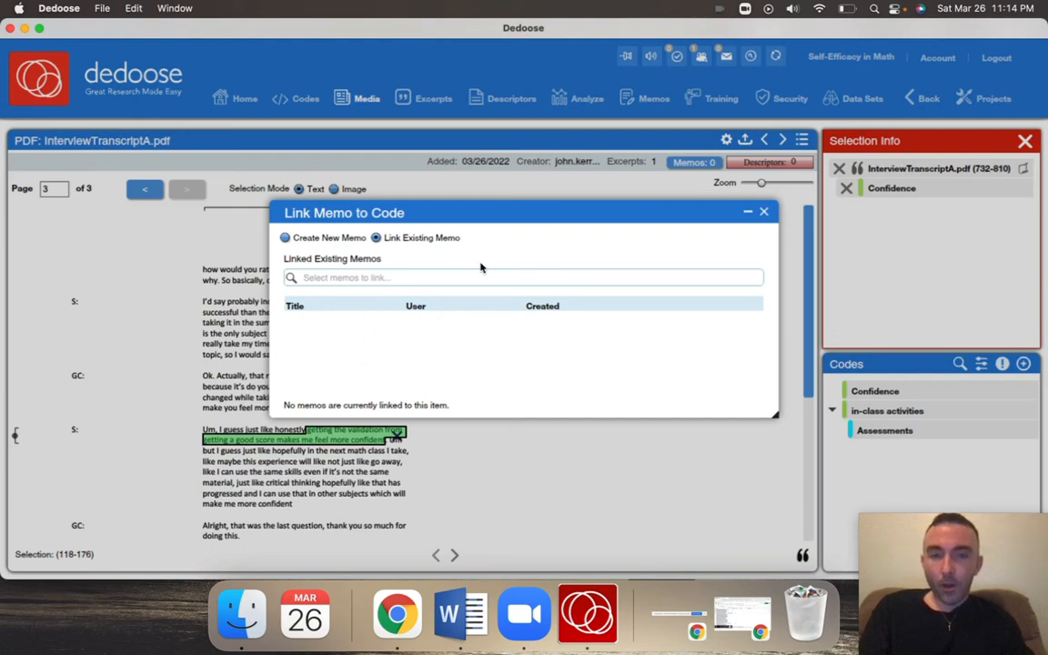
click(763, 214)
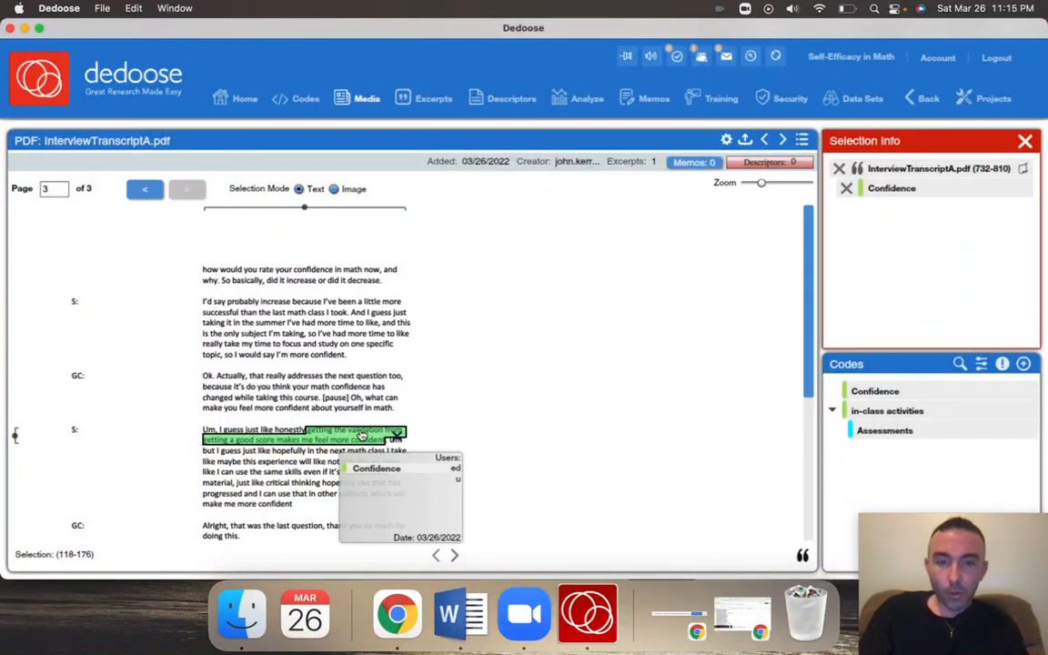